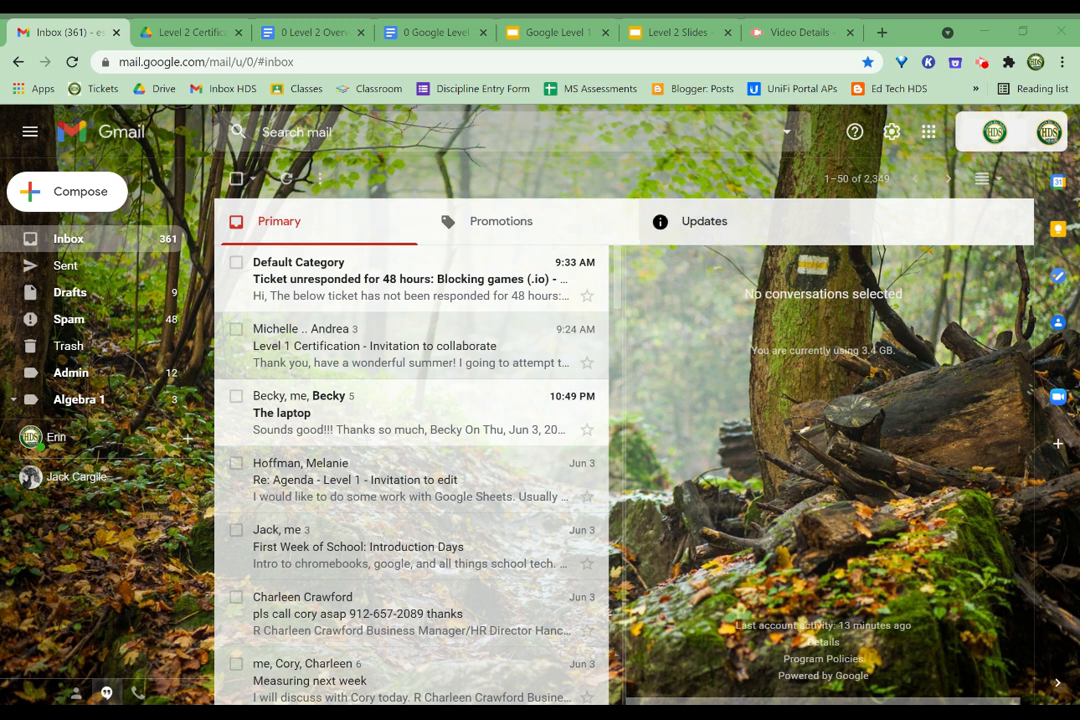
Step: Open the category tab options for the Default inbox type, review them, and cancel without saving
{"action": "left_click", "coordinate": [893, 131]}
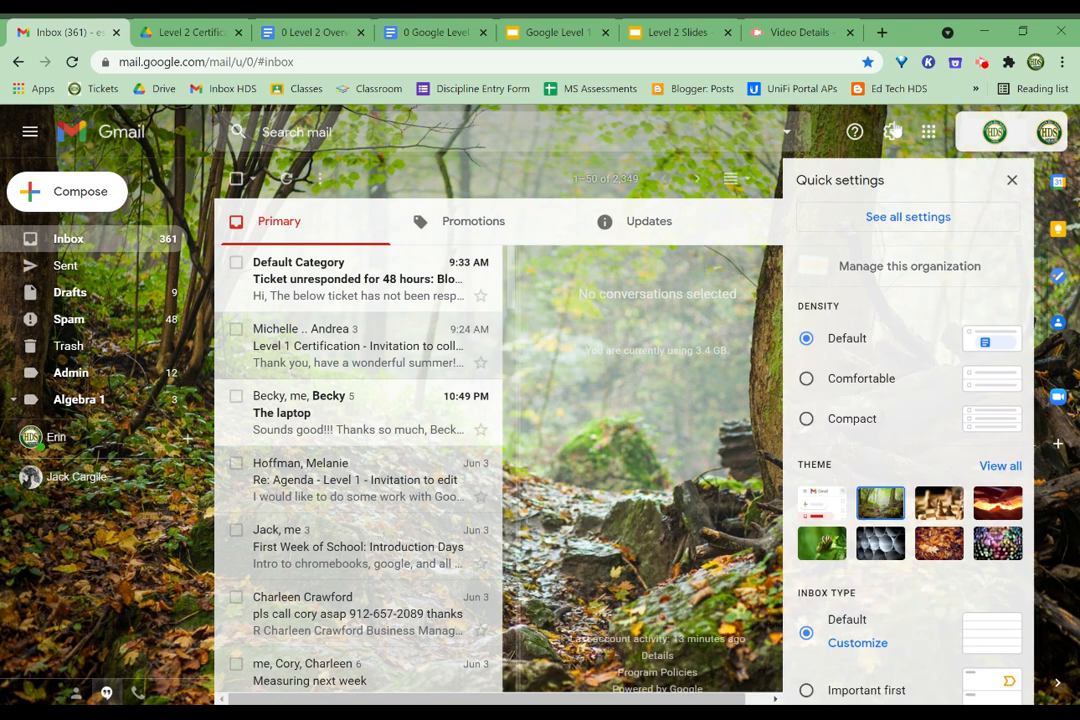
{"action": "scroll", "coordinate": [940, 412], "scroll_direction": "down", "scroll_amount": 3}
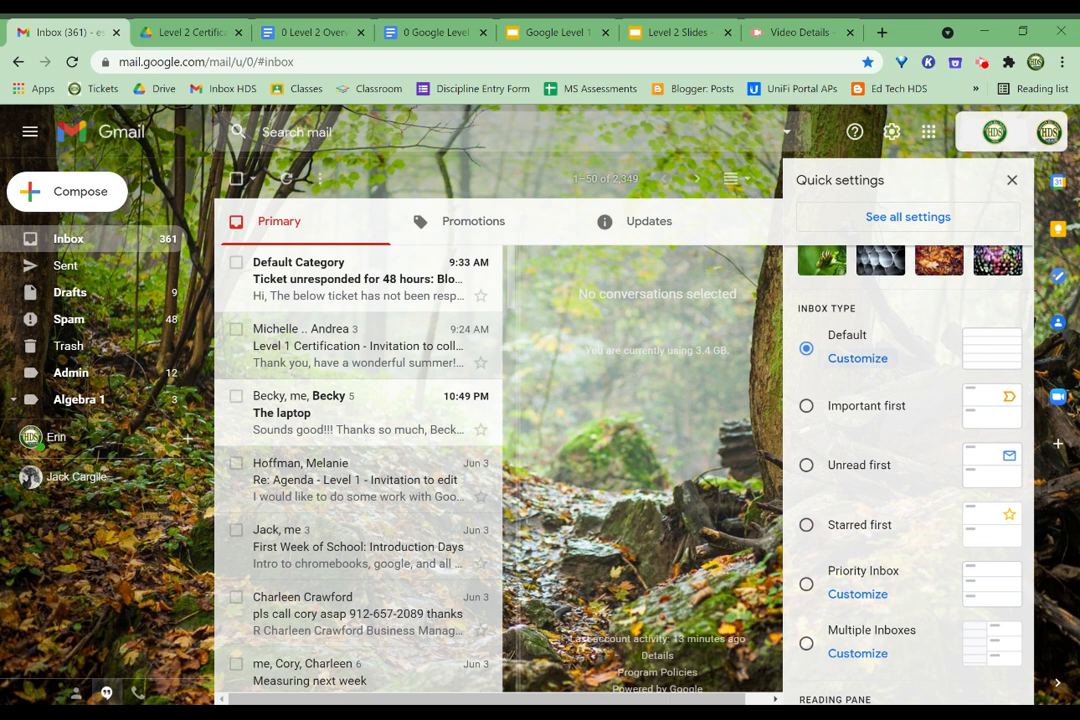
{"action": "left_click", "coordinate": [862, 357]}
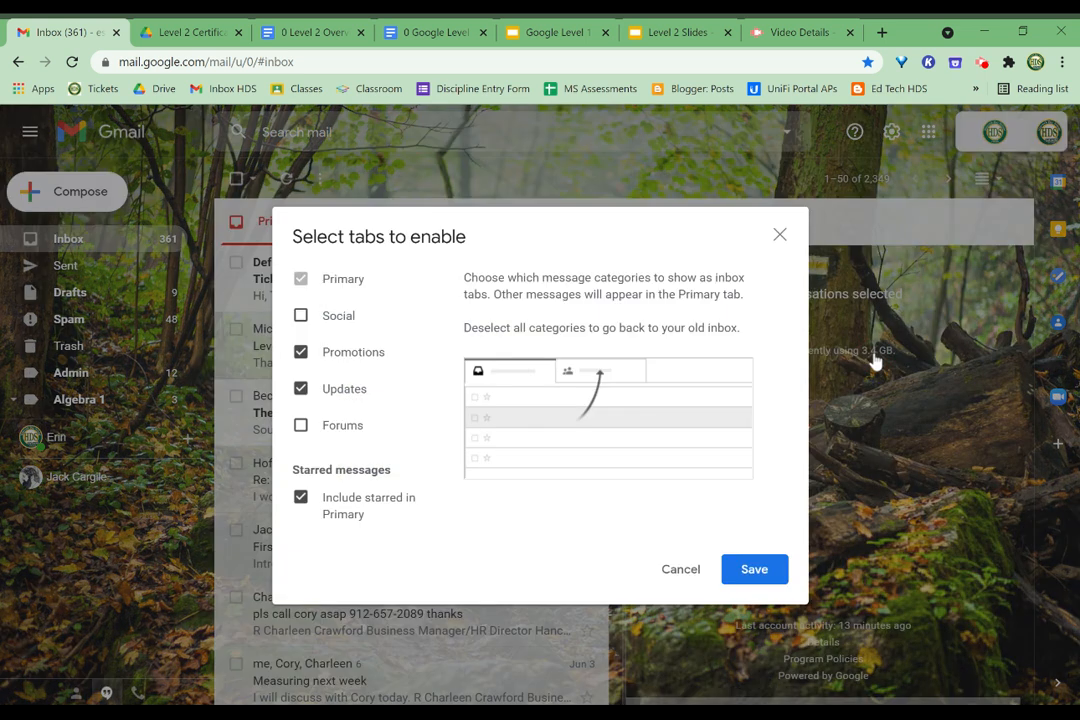
{"action": "mouse_move", "coordinate": [353, 337]}
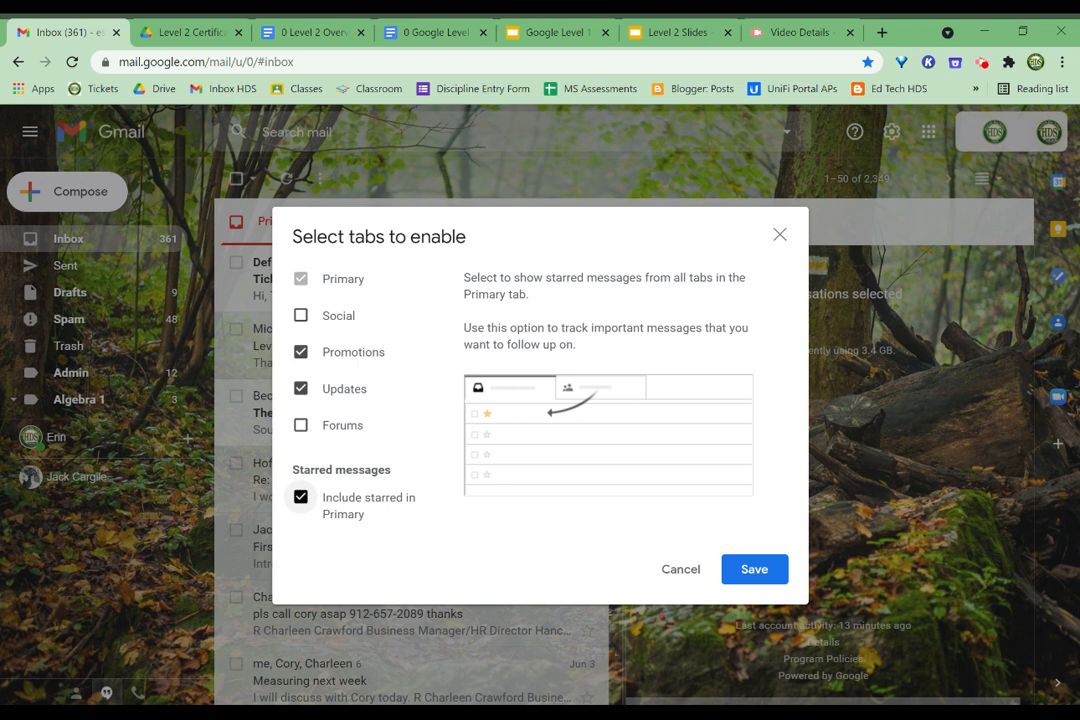
{"action": "left_click", "coordinate": [683, 569]}
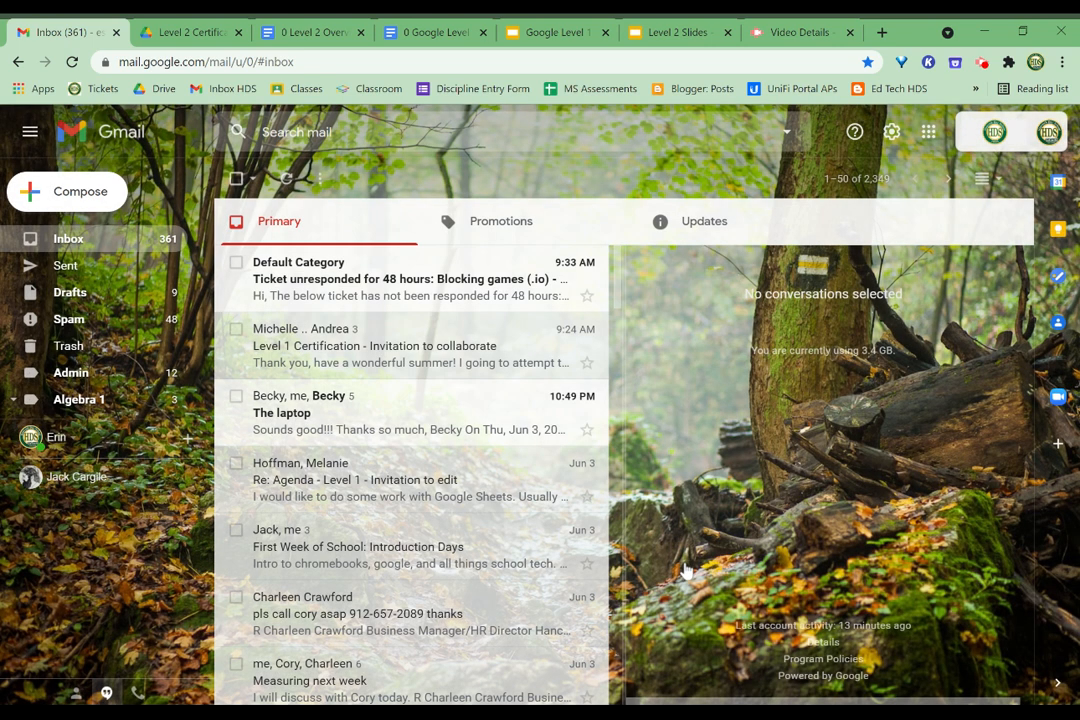
Step: Switch the inbox type to Priority Inbox through its customization and review the section options and remaining inbox settings
{"action": "left_click", "coordinate": [890, 132]}
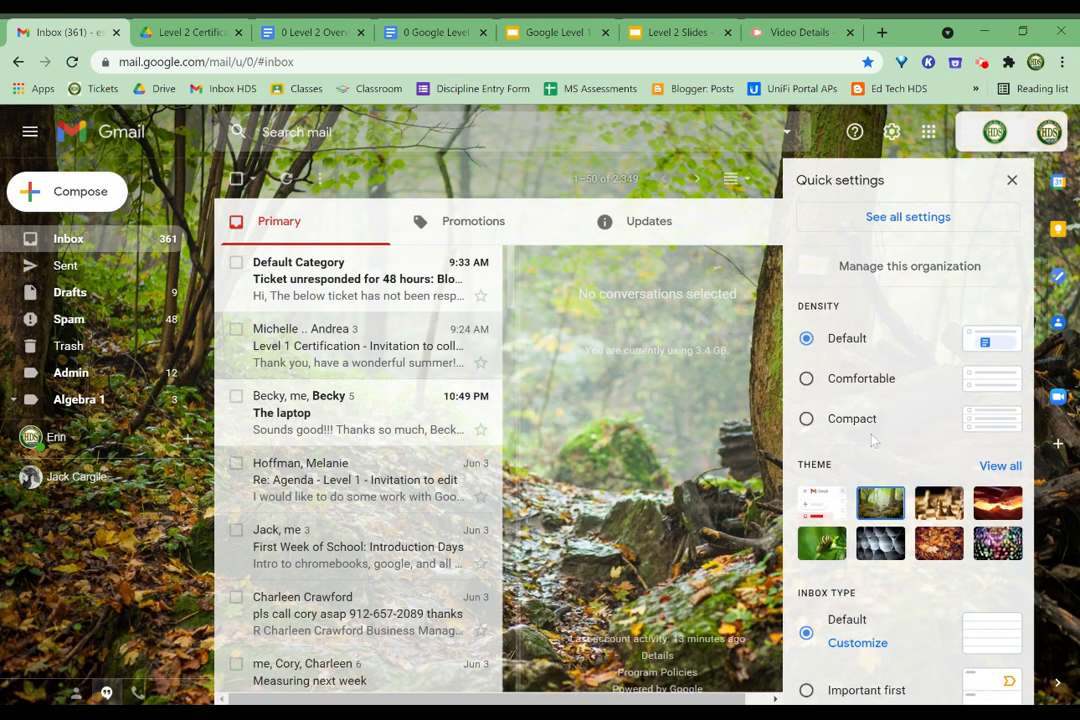
{"action": "scroll", "coordinate": [872, 440], "scroll_direction": "down", "scroll_amount": 3}
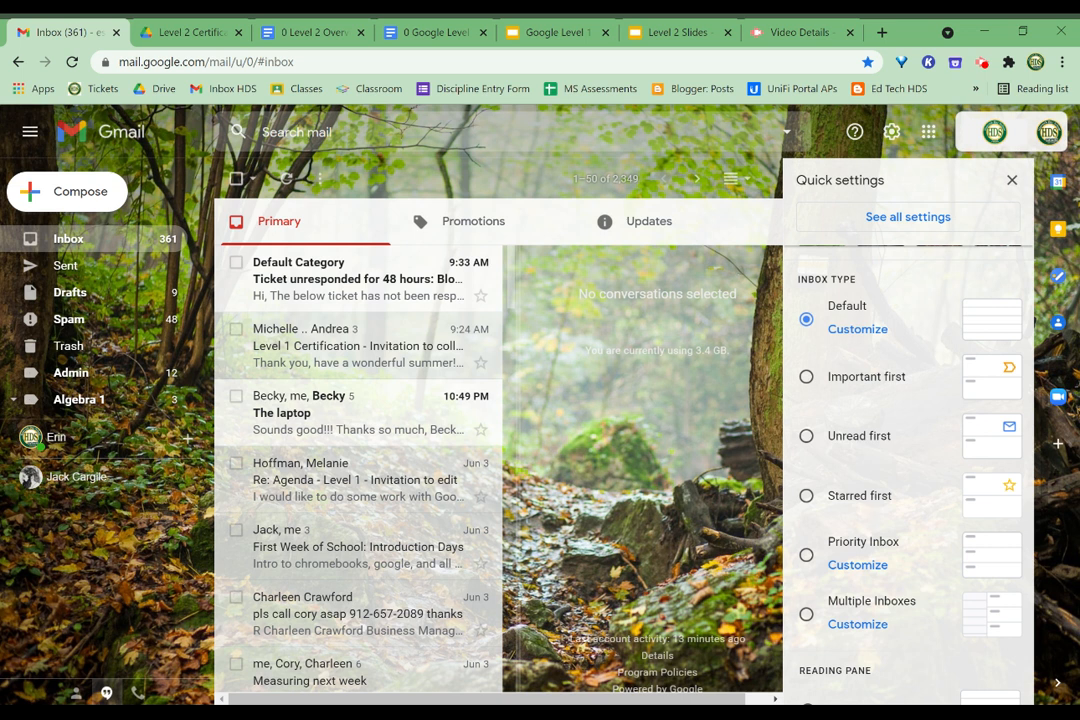
{"action": "left_click", "coordinate": [884, 567]}
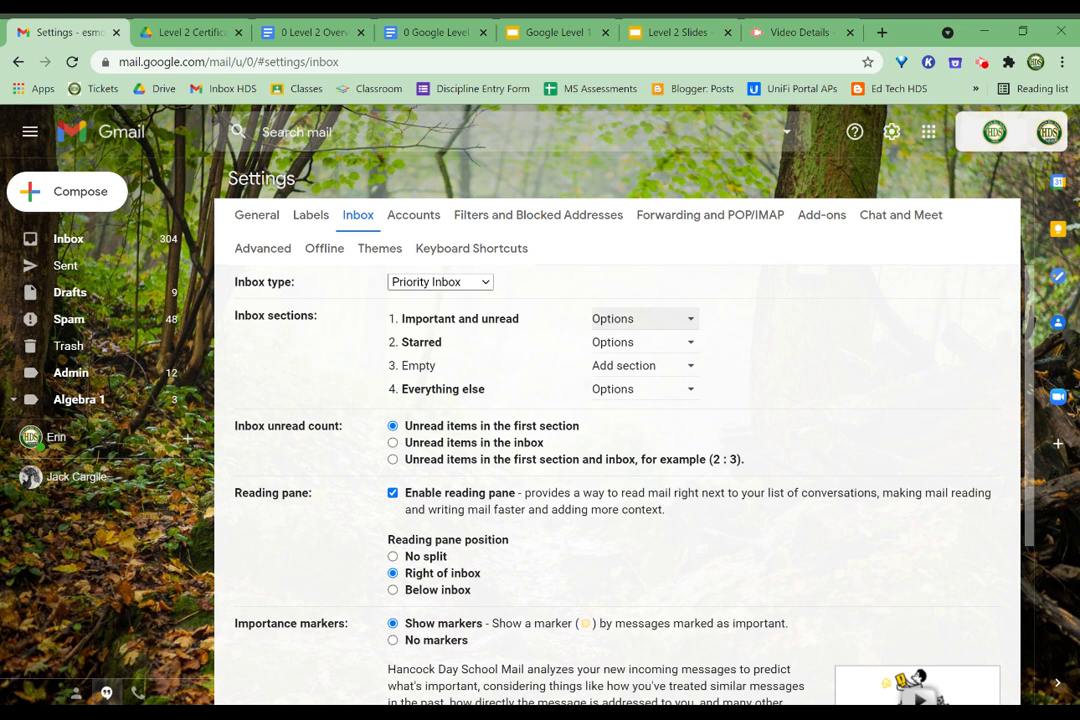
{"action": "left_click", "coordinate": [640, 318]}
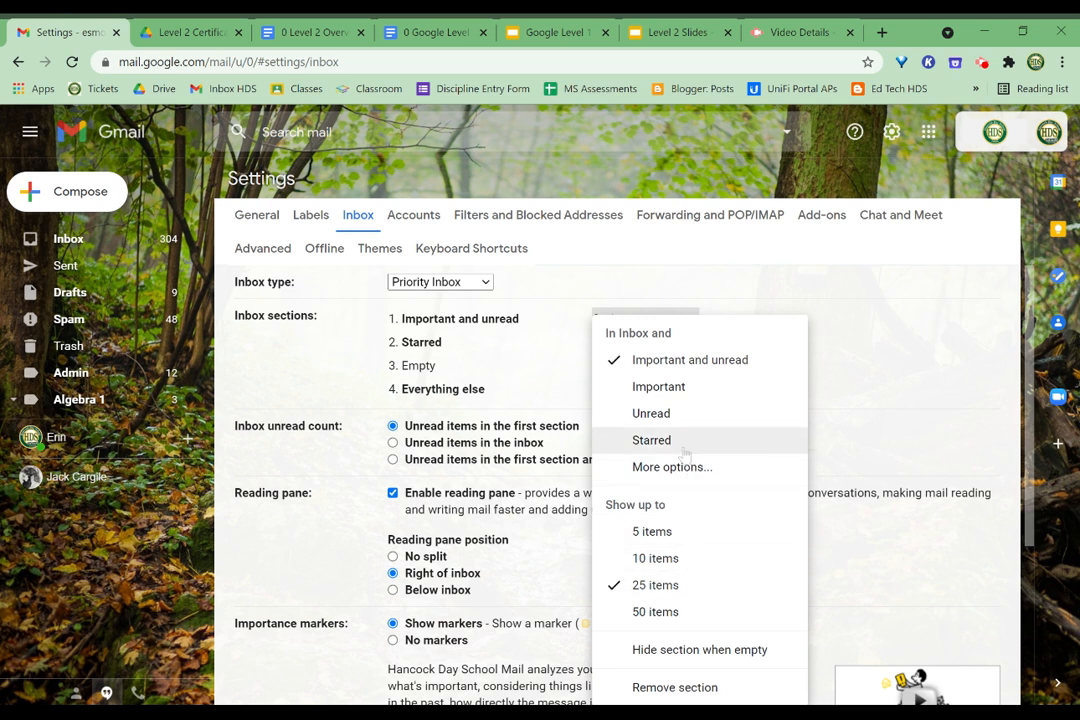
{"action": "left_click", "coordinate": [846, 536]}
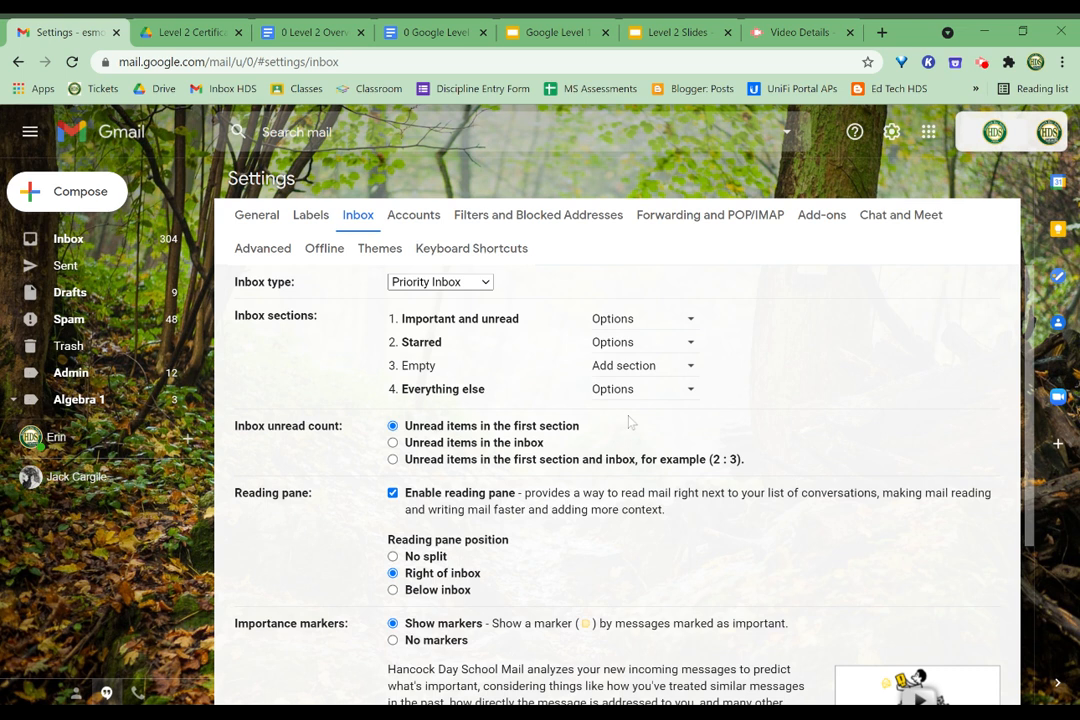
{"action": "scroll", "coordinate": [630, 423], "scroll_direction": "down", "scroll_amount": 5}
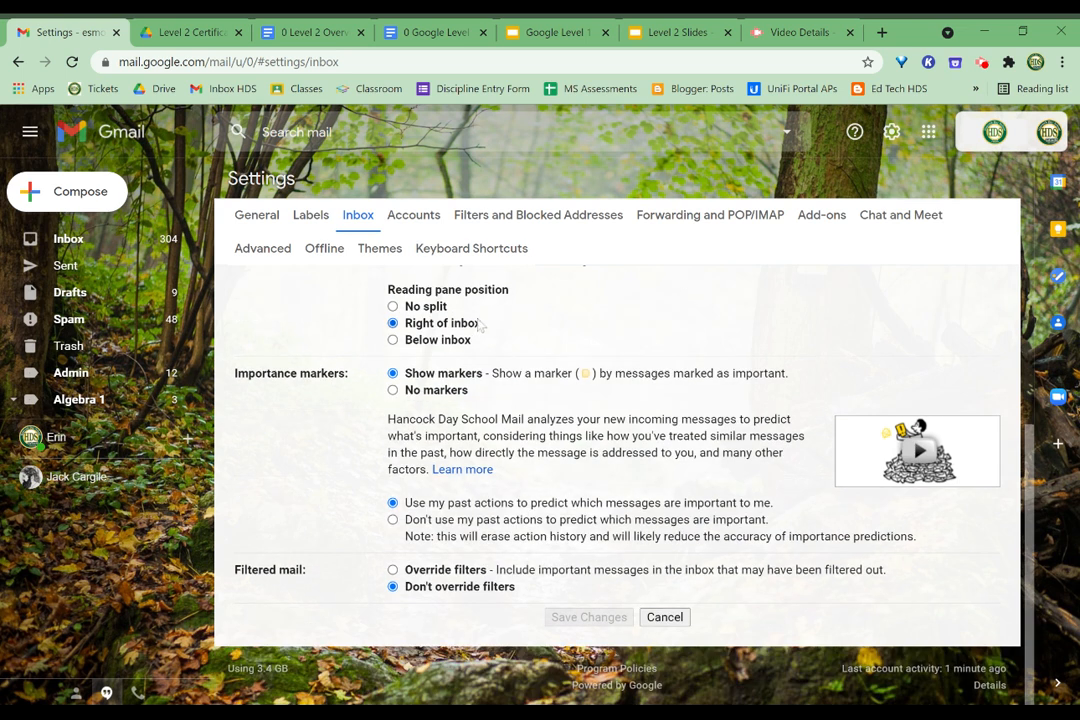
{"action": "scroll", "coordinate": [481, 327], "scroll_direction": "up", "scroll_amount": 3}
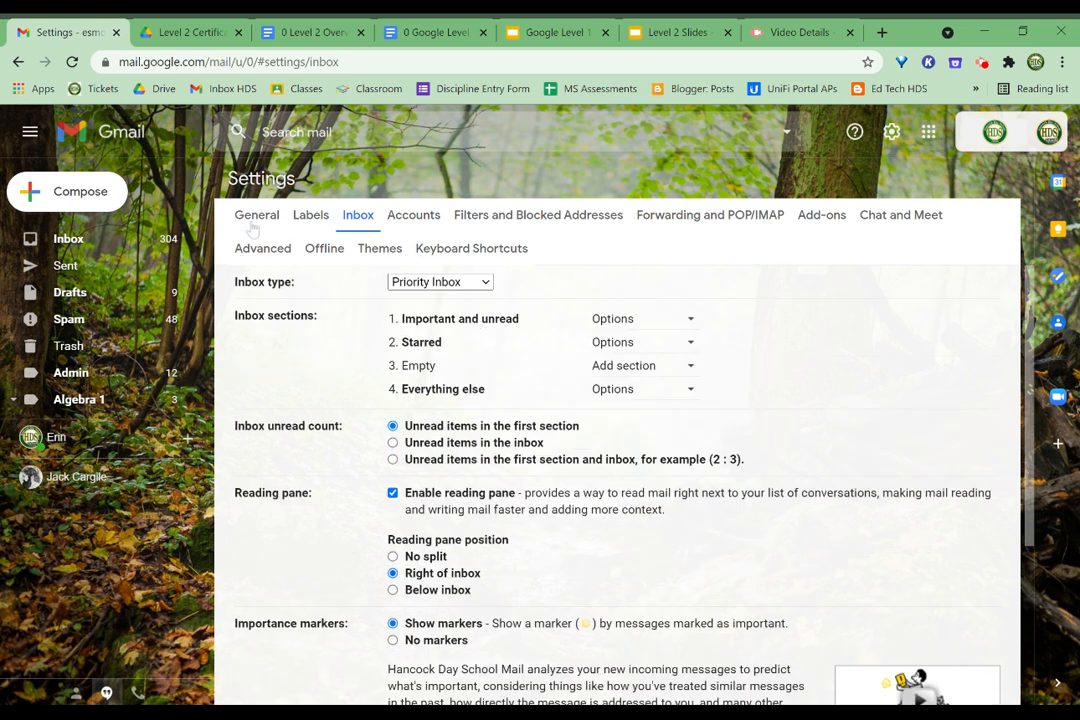
Step: Return to the inbox and look through the Important and unread section down to the Starred section
{"action": "left_click", "coordinate": [160, 243]}
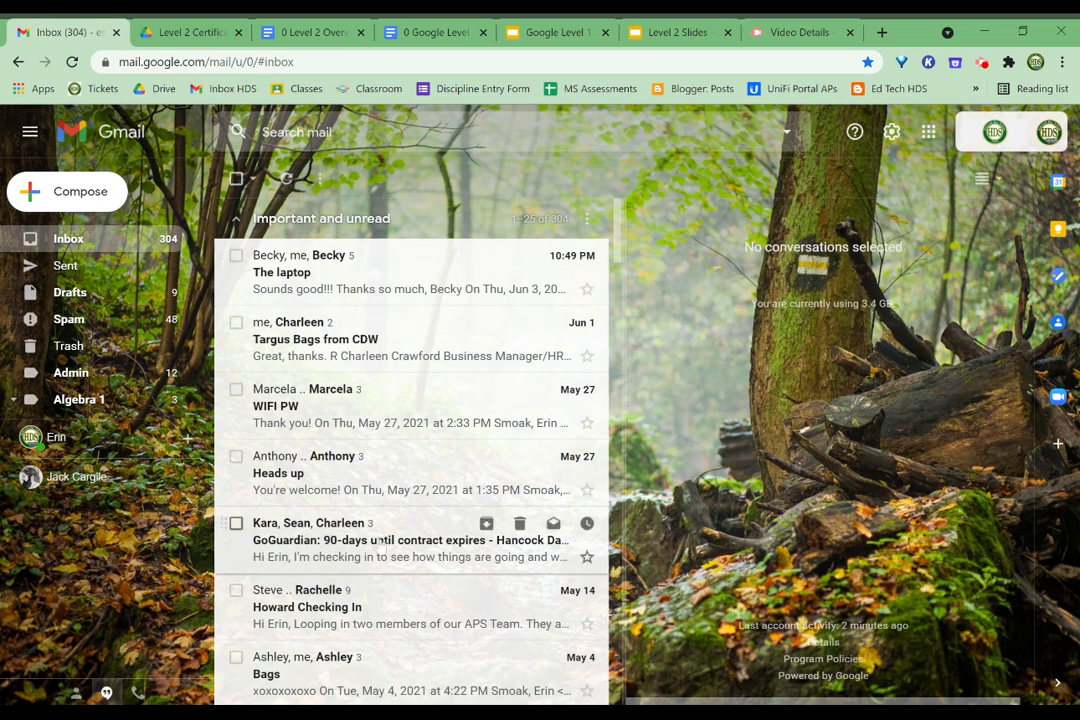
{"action": "scroll", "coordinate": [383, 617], "scroll_direction": "down", "scroll_amount": 3}
{"action": "scroll", "coordinate": [383, 617], "scroll_direction": "down", "scroll_amount": 6}
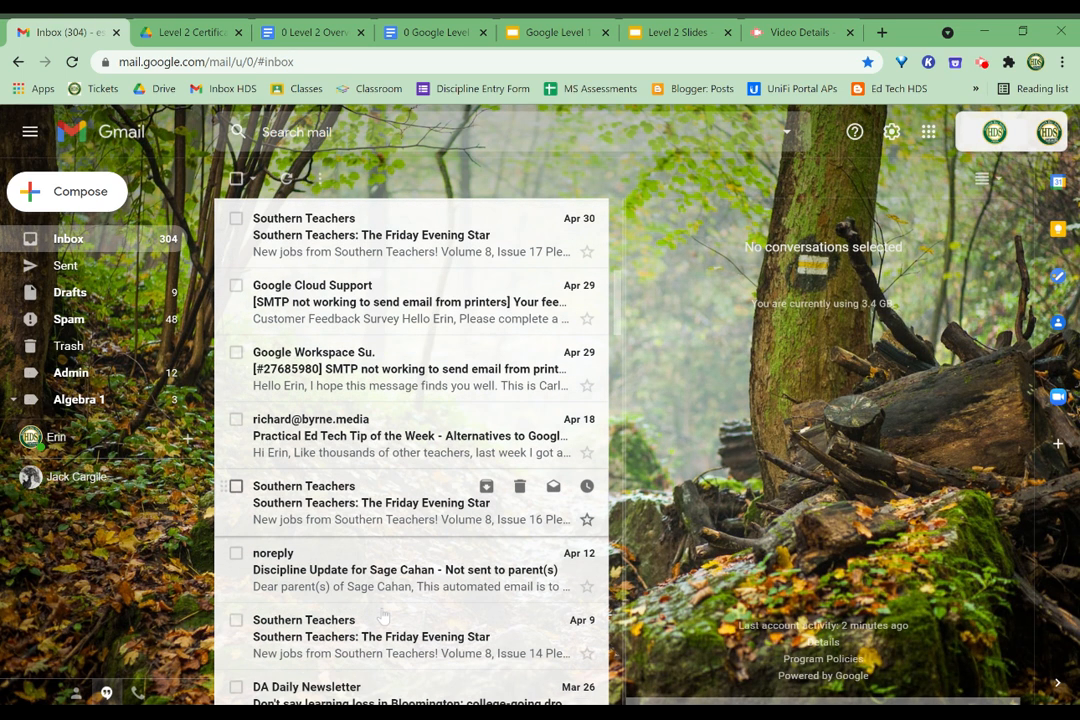
{"action": "scroll", "coordinate": [383, 617], "scroll_direction": "down", "scroll_amount": 7}
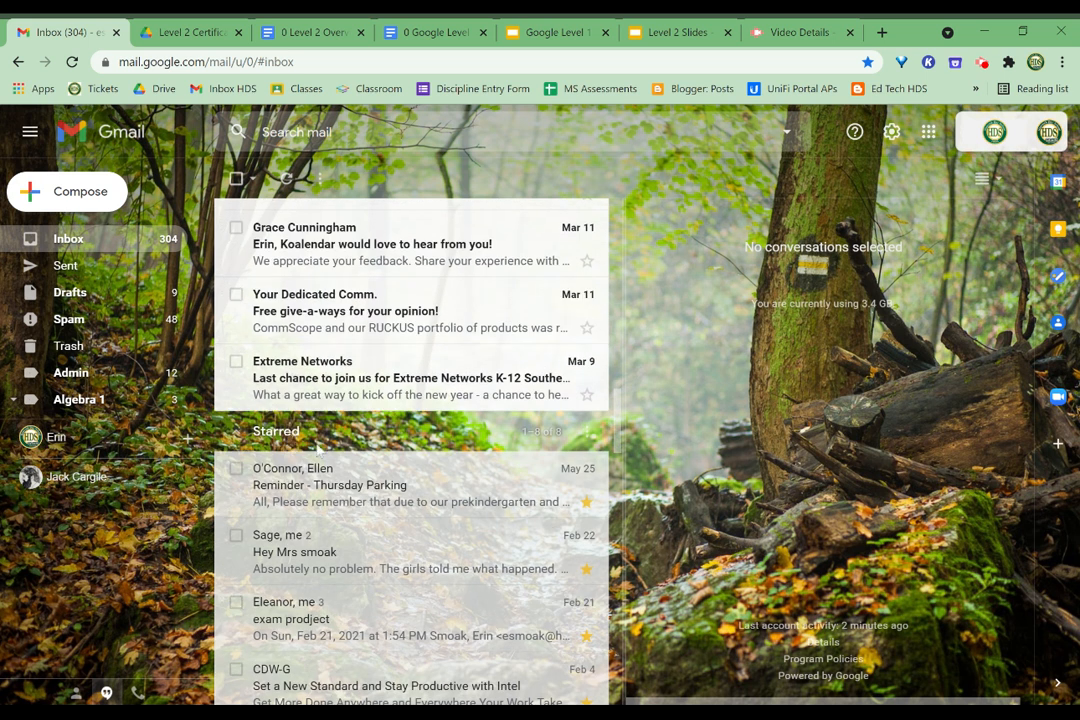
{"action": "scroll", "coordinate": [327, 511], "scroll_direction": "up", "scroll_amount": 9}
{"action": "scroll", "coordinate": [316, 450], "scroll_direction": "up", "scroll_amount": 4}
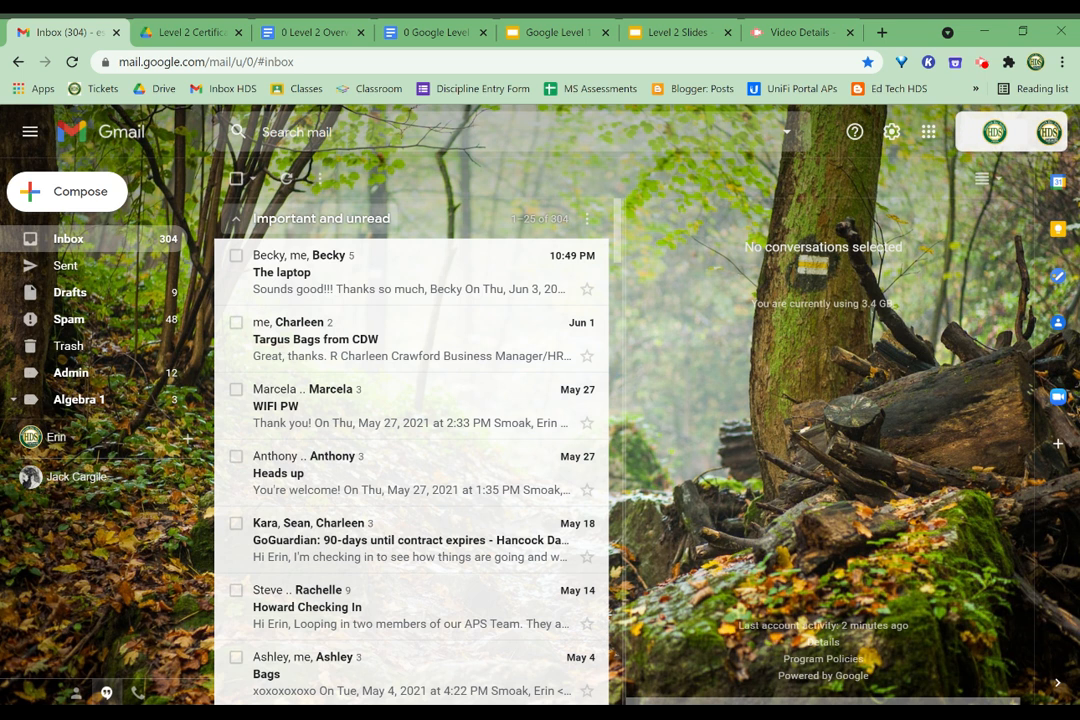
Step: Collapse the Important and unread and Starred sections while looking through the Starred and Everything else messages
{"action": "left_click", "coordinate": [237, 222]}
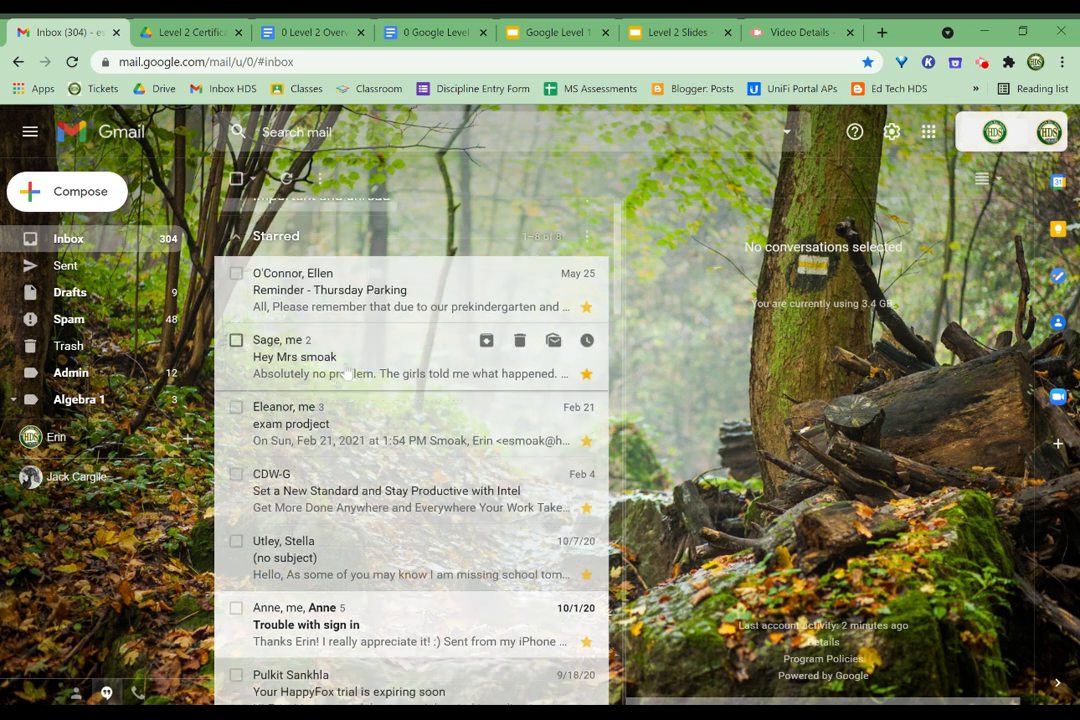
{"action": "scroll", "coordinate": [346, 373], "scroll_direction": "down", "scroll_amount": 3}
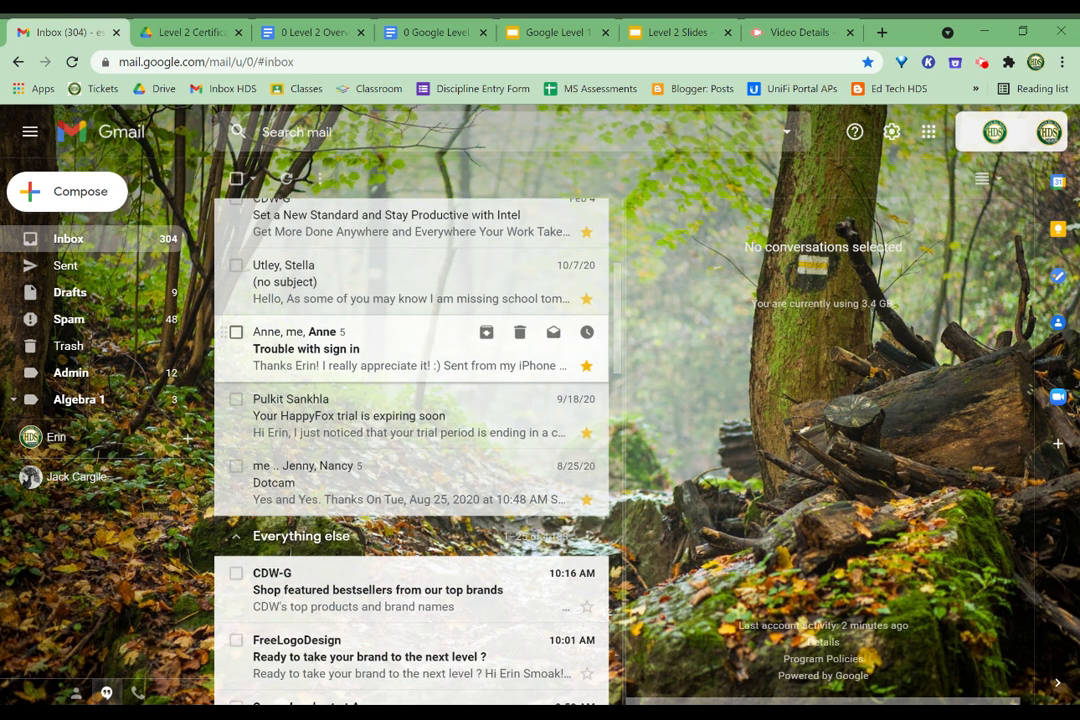
{"action": "scroll", "coordinate": [411, 450], "scroll_direction": "up", "scroll_amount": 3}
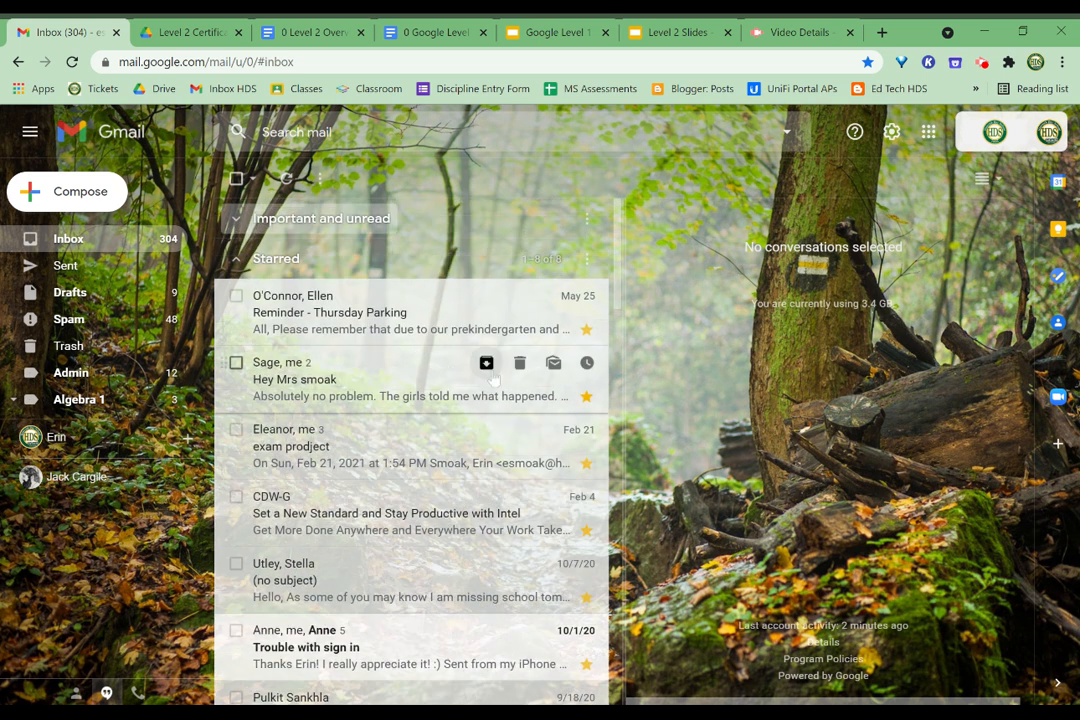
{"action": "left_click", "coordinate": [265, 266]}
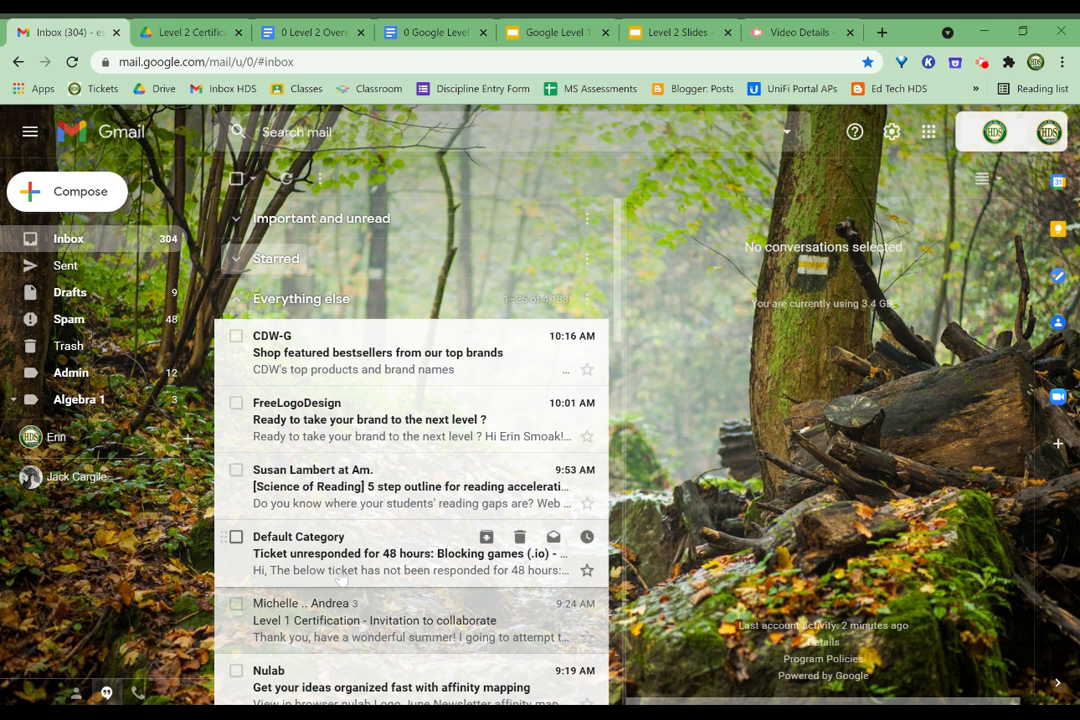
{"action": "scroll", "coordinate": [341, 577], "scroll_direction": "down", "scroll_amount": 2}
{"action": "scroll", "coordinate": [341, 577], "scroll_direction": "down", "scroll_amount": 5}
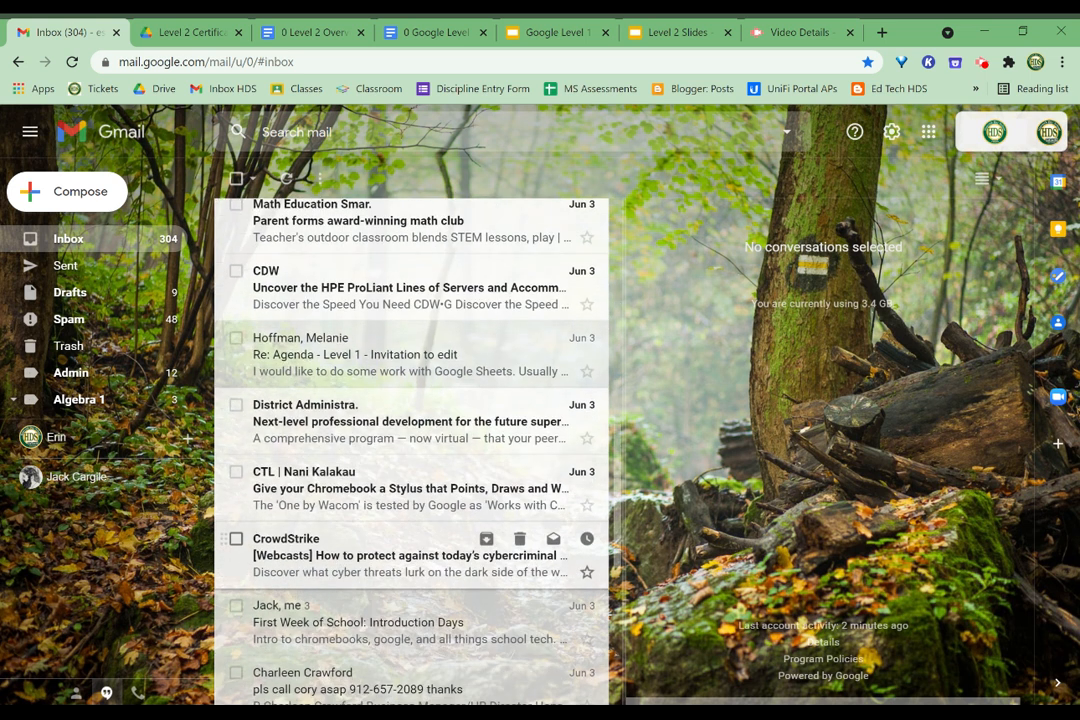
{"action": "scroll", "coordinate": [341, 577], "scroll_direction": "up", "scroll_amount": 7}
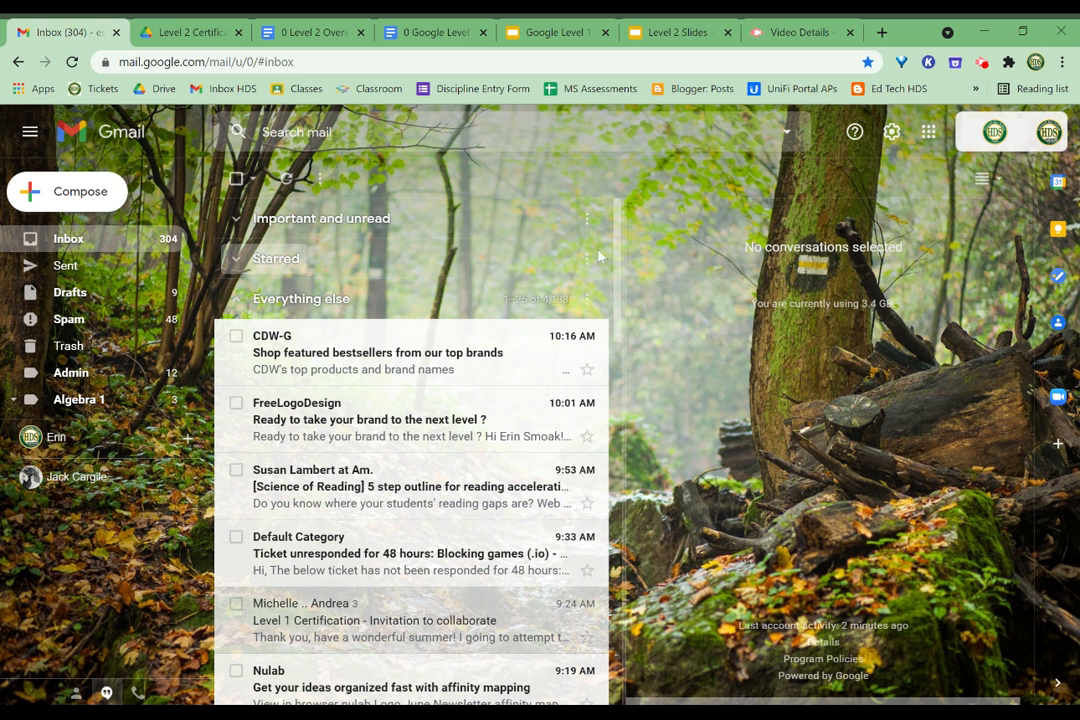
Step: Switch the inbox type to Multiple Inboxes by opening its customization settings
{"action": "left_click", "coordinate": [891, 133]}
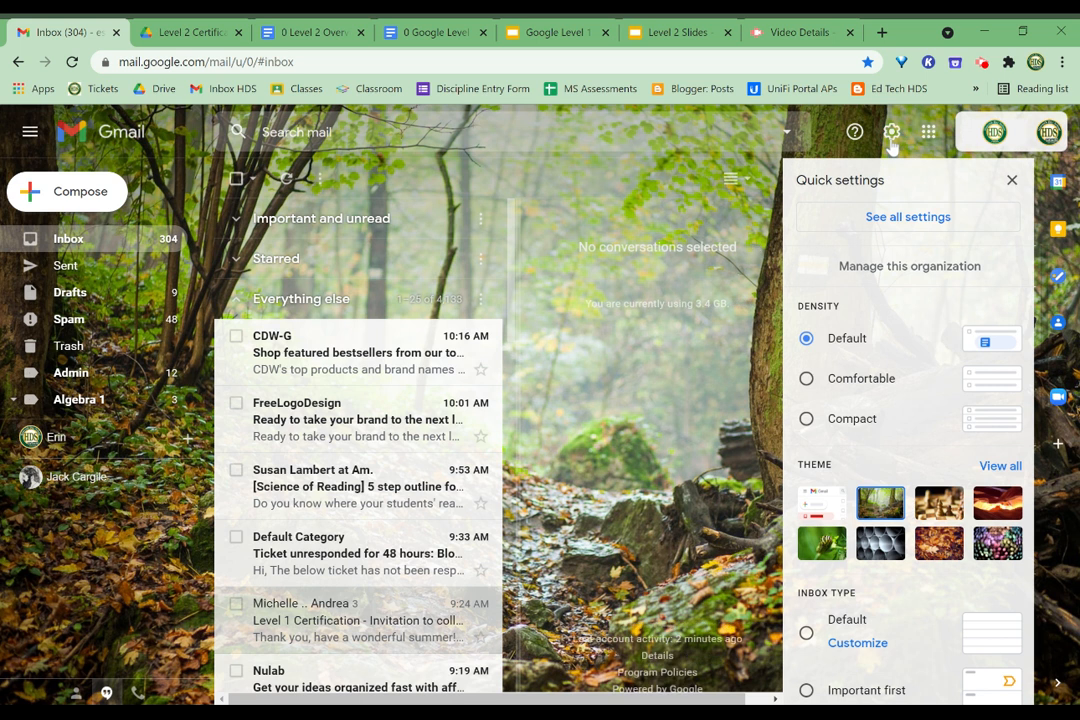
{"action": "scroll", "coordinate": [884, 420], "scroll_direction": "down", "scroll_amount": 3}
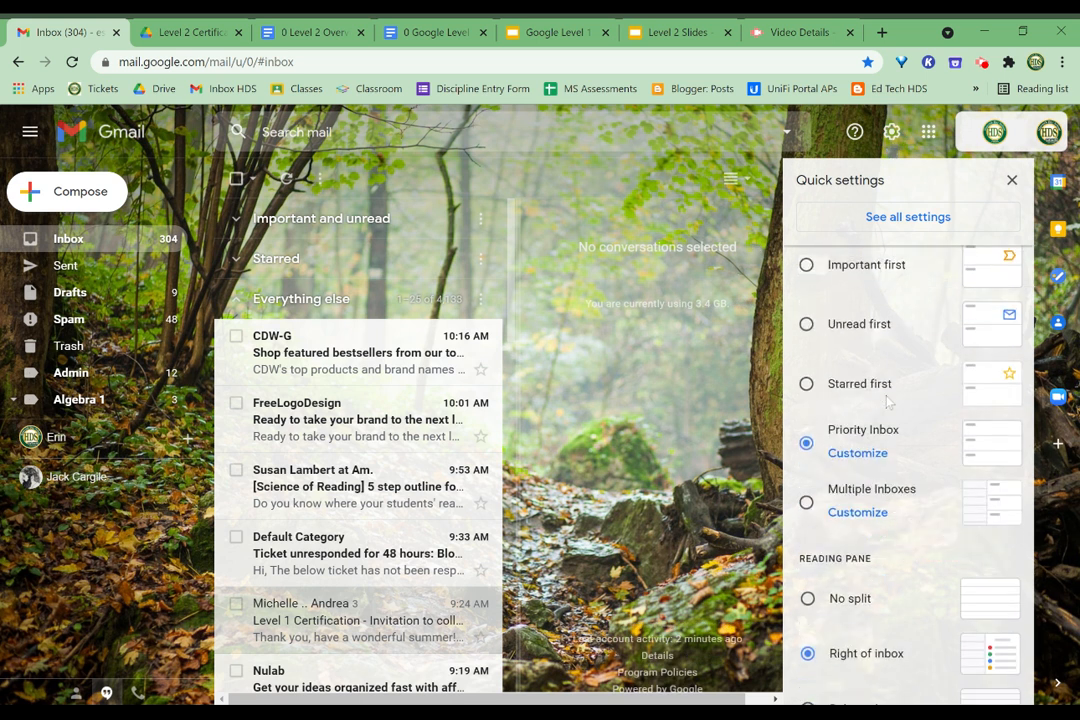
{"action": "left_click", "coordinate": [855, 513]}
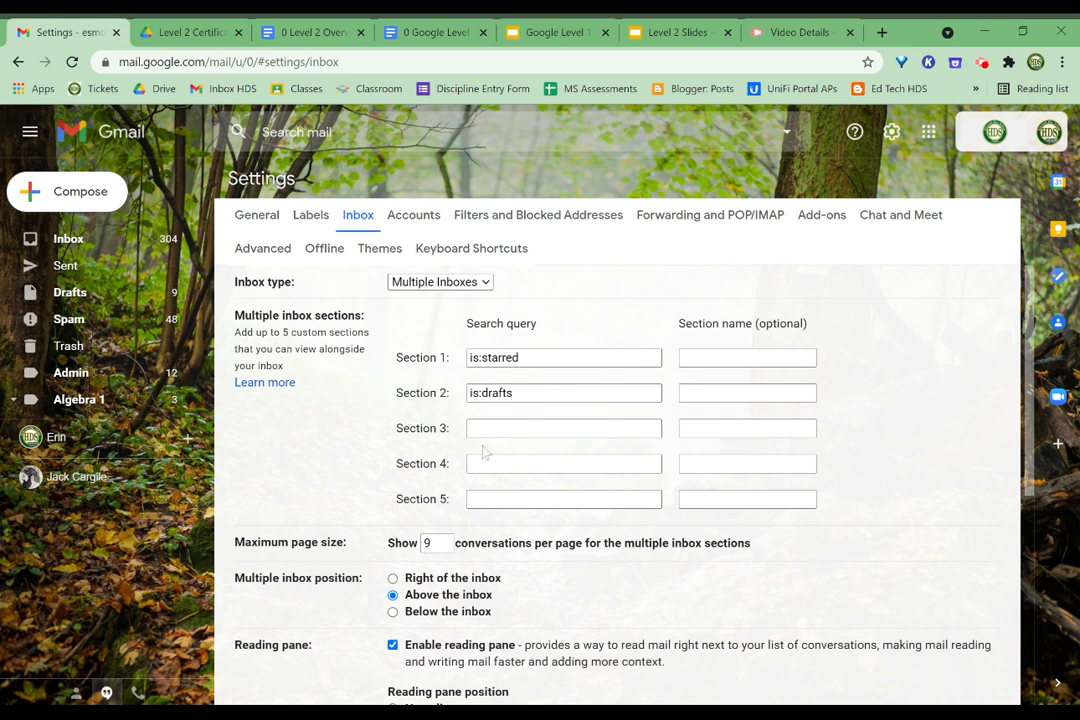
Step: Set the multiple inbox position to Right of the inbox and save the changes
{"action": "scroll", "coordinate": [483, 450], "scroll_direction": "down", "scroll_amount": 3}
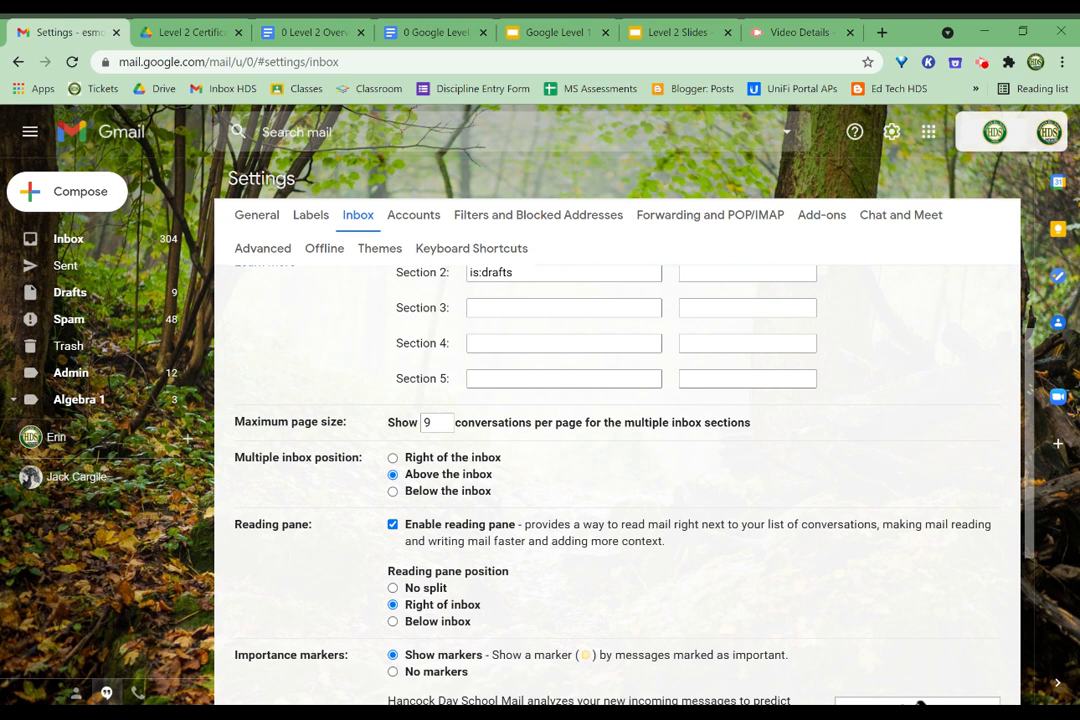
{"action": "double_click", "coordinate": [430, 422]}
{"action": "left_click", "coordinate": [458, 459]}
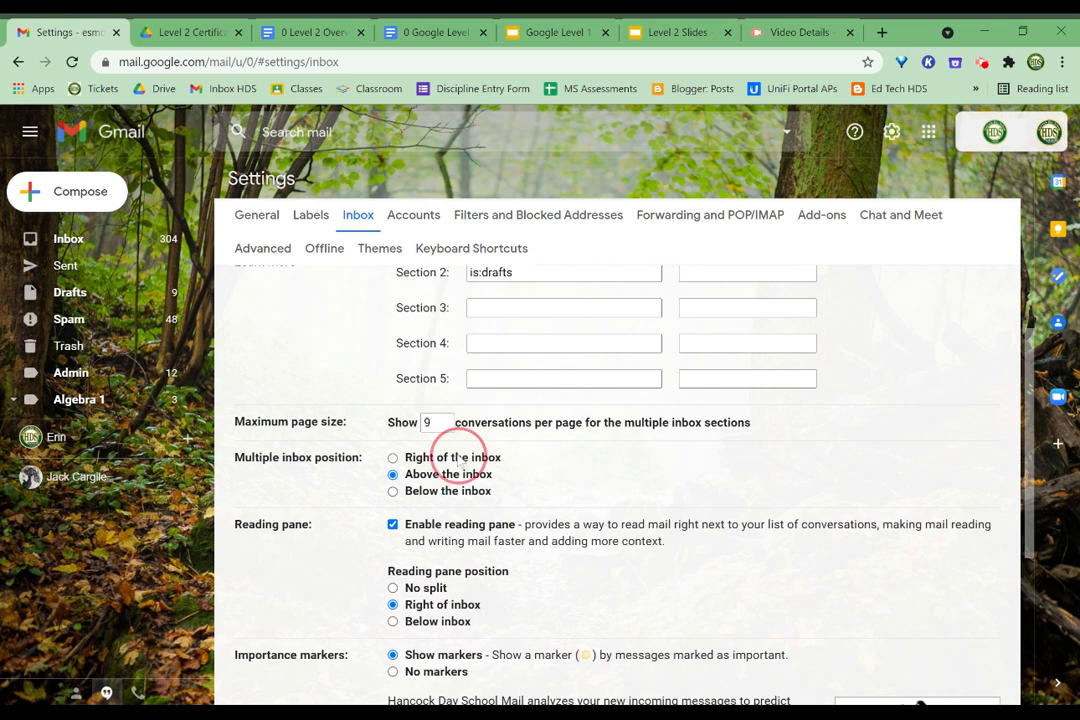
{"action": "scroll", "coordinate": [641, 520], "scroll_direction": "down", "scroll_amount": 1}
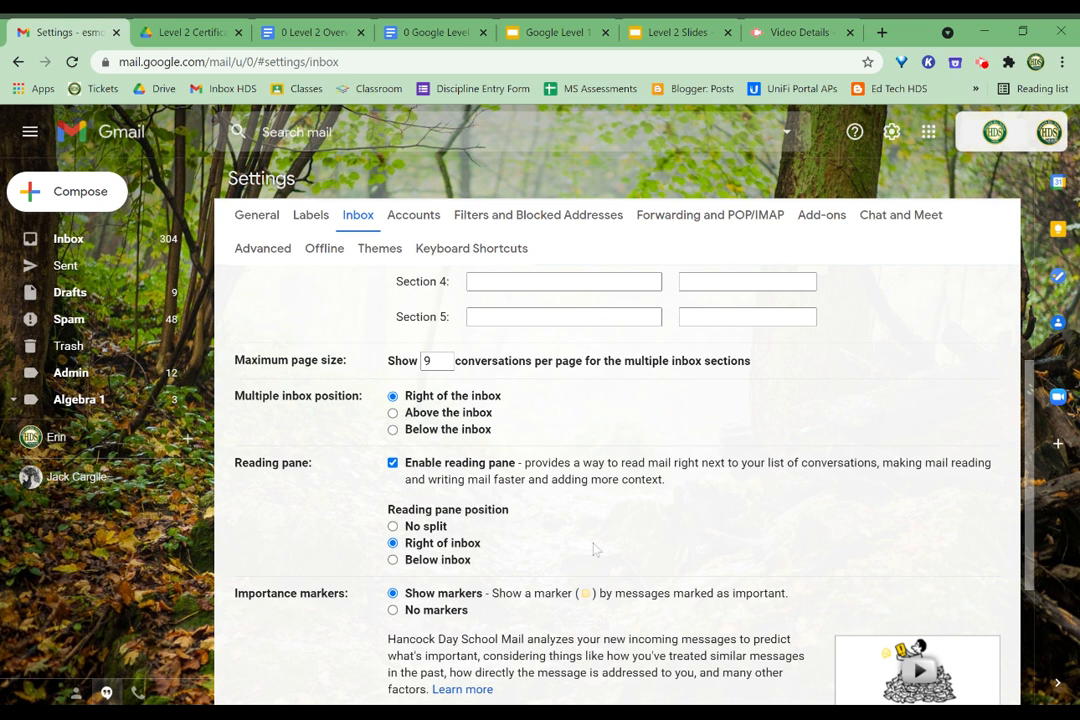
{"action": "scroll", "coordinate": [588, 600], "scroll_direction": "down", "scroll_amount": 3}
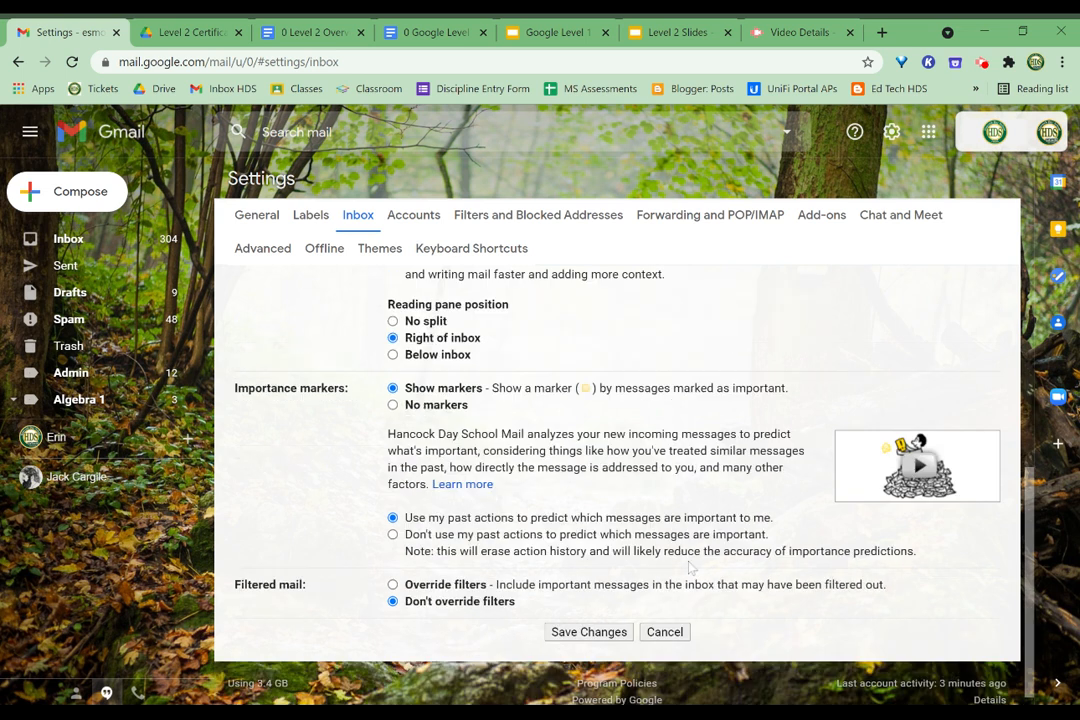
{"action": "left_click", "coordinate": [588, 620]}
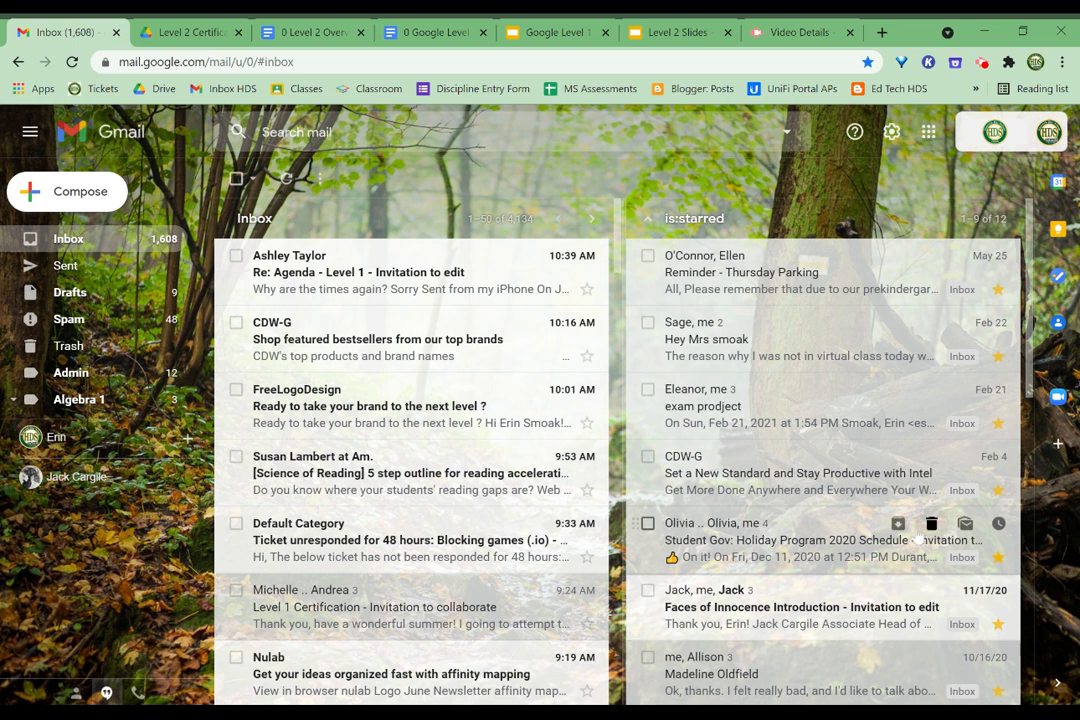
Step: Examine the starred and drafts sections beside the inbox, and open the "Re: Agenda - Level 1 - Invitation to edit" message
{"action": "scroll", "coordinate": [920, 537], "scroll_direction": "down", "scroll_amount": 8}
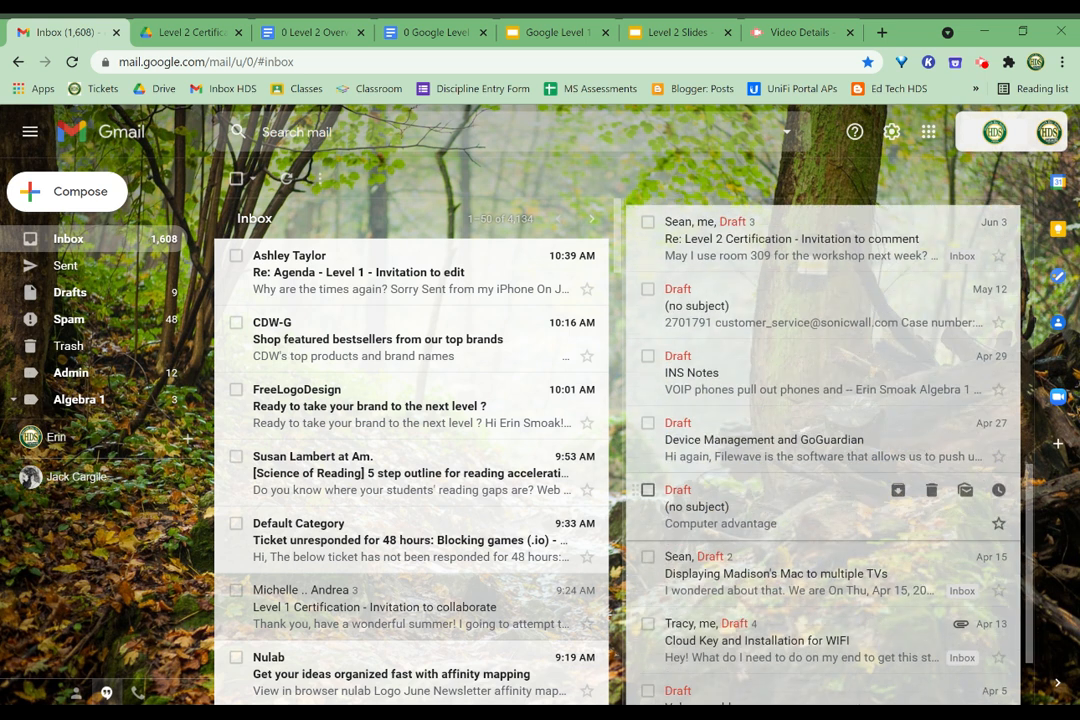
{"action": "scroll", "coordinate": [784, 320], "scroll_direction": "up", "scroll_amount": 1}
{"action": "scroll", "coordinate": [784, 320], "scroll_direction": "up", "scroll_amount": 3}
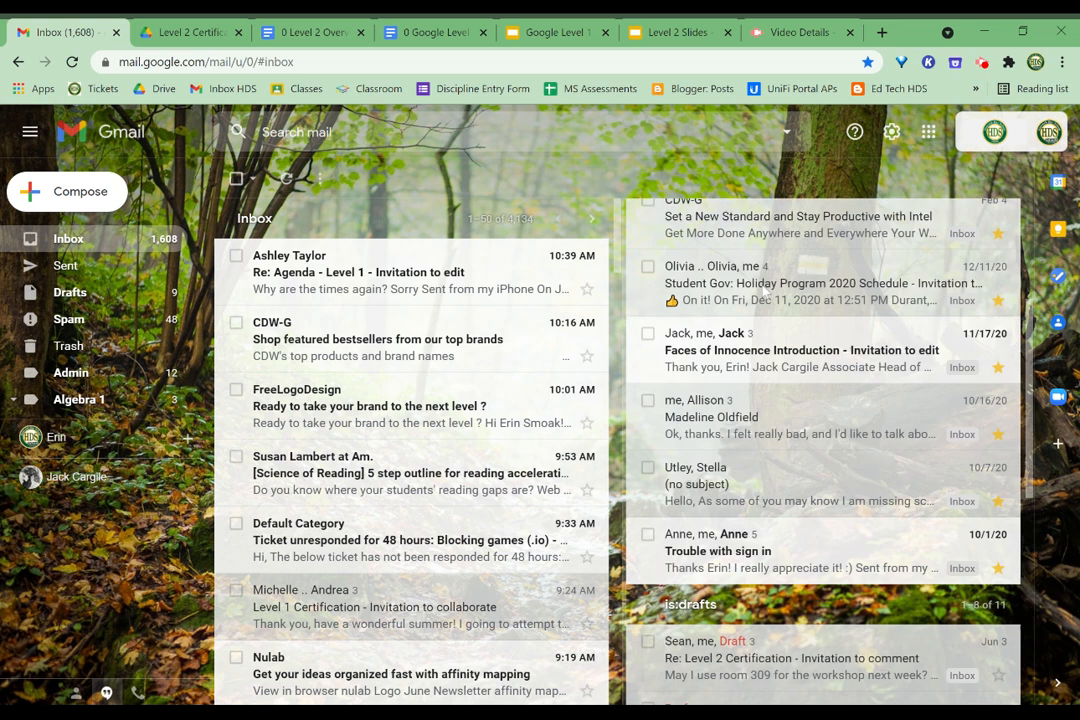
{"action": "scroll", "coordinate": [775, 305], "scroll_direction": "down", "scroll_amount": 2}
{"action": "scroll", "coordinate": [764, 290], "scroll_direction": "up", "scroll_amount": 2}
{"action": "scroll", "coordinate": [764, 290], "scroll_direction": "down", "scroll_amount": 5}
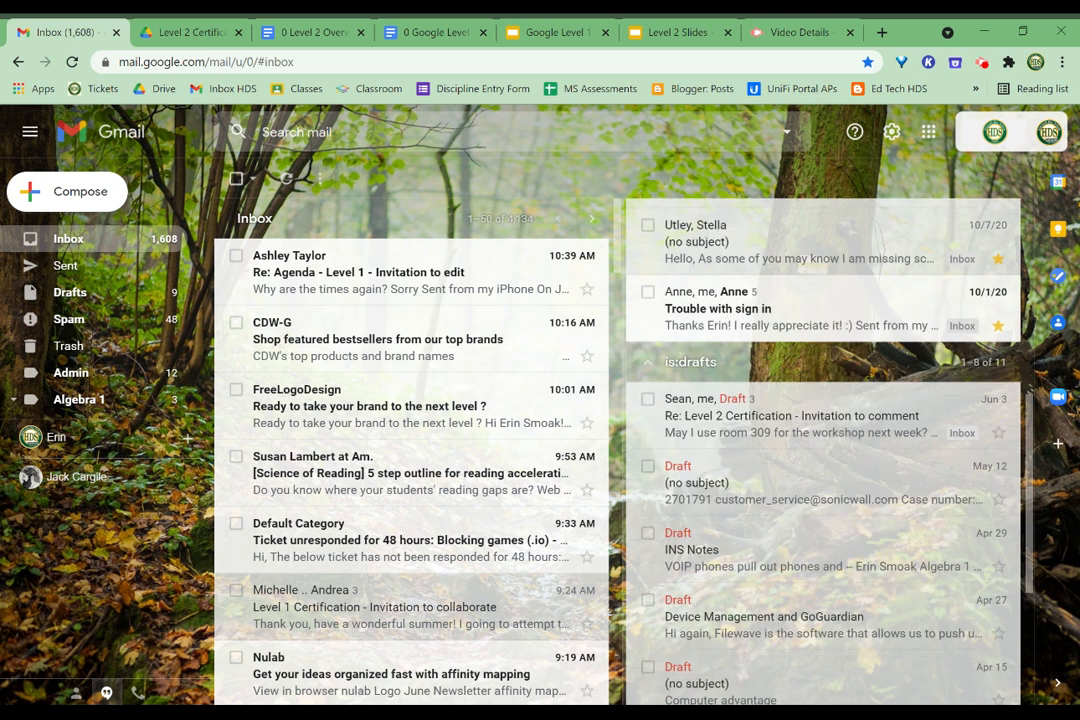
{"action": "scroll", "coordinate": [640, 300], "scroll_direction": "up", "scroll_amount": 5}
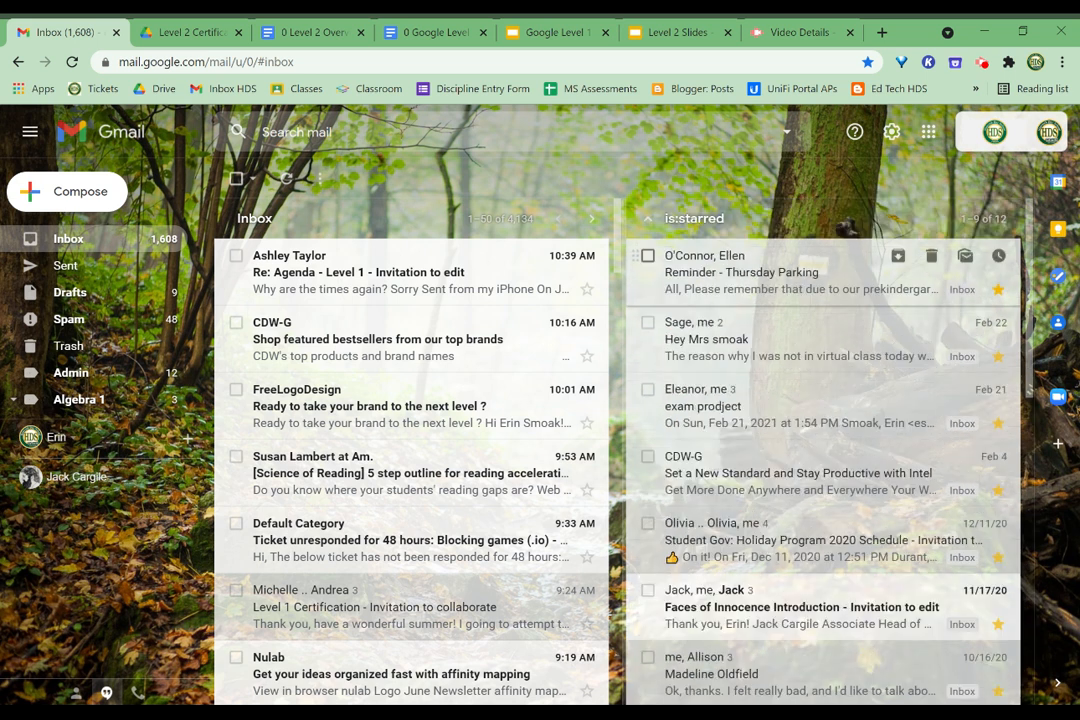
{"action": "left_click", "coordinate": [378, 280]}
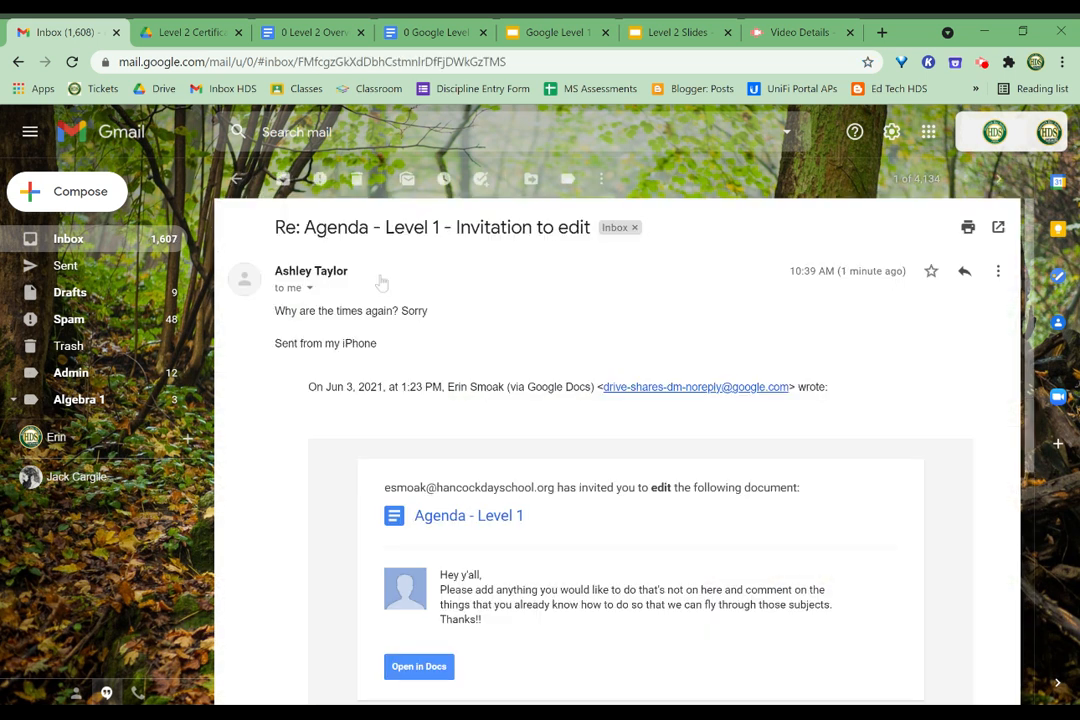
Step: Look through the opened "Re: Agenda - Level 1 - Invitation to edit" message and return to the inbox
{"action": "scroll", "coordinate": [578, 438], "scroll_direction": "down", "scroll_amount": 3}
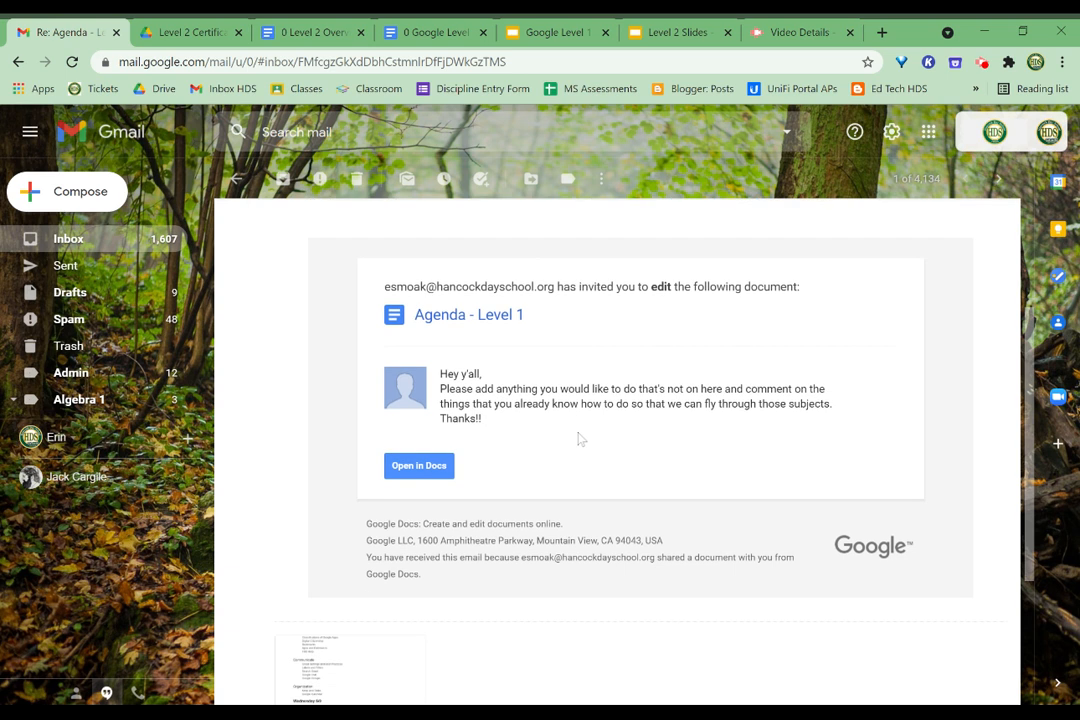
{"action": "scroll", "coordinate": [578, 438], "scroll_direction": "up", "scroll_amount": 3}
{"action": "left_click", "coordinate": [237, 179]}
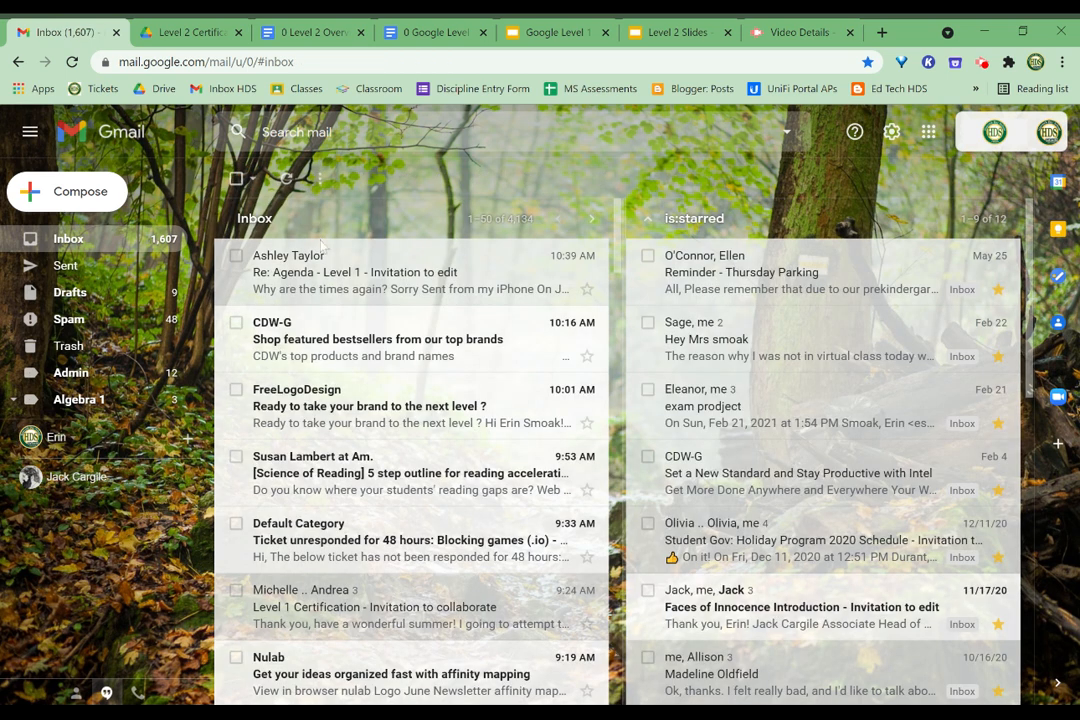
Step: Switch the inbox type to Default in the quick settings and close them
{"action": "left_click", "coordinate": [890, 134]}
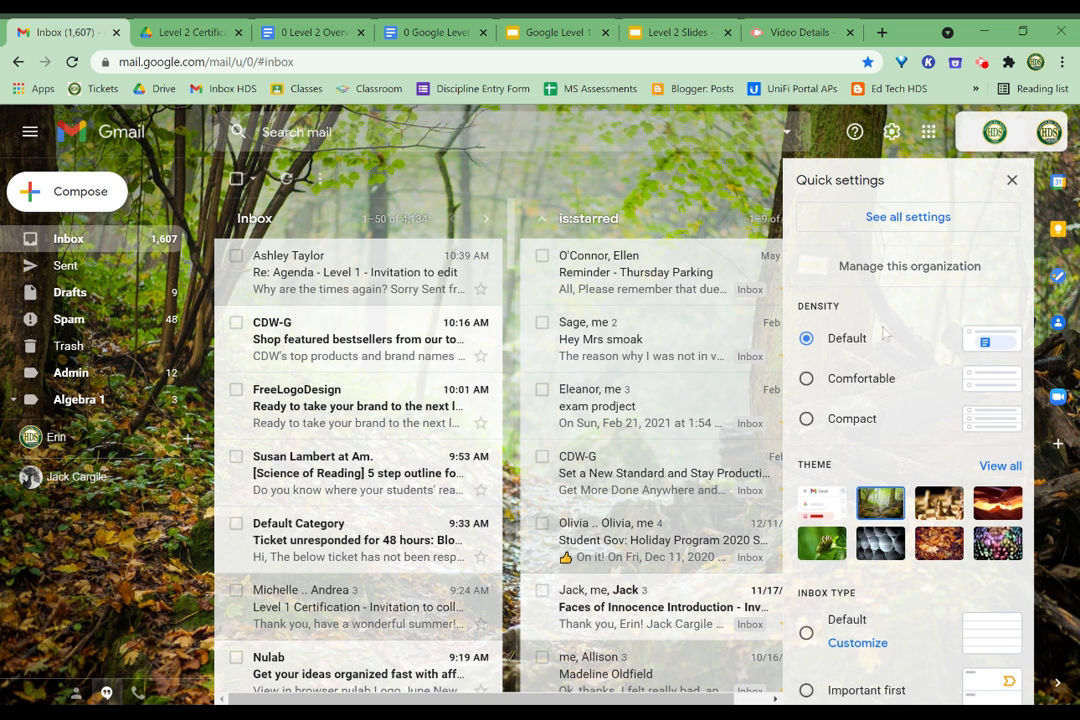
{"action": "scroll", "coordinate": [882, 405], "scroll_direction": "down", "scroll_amount": 2}
{"action": "left_click", "coordinate": [806, 409]}
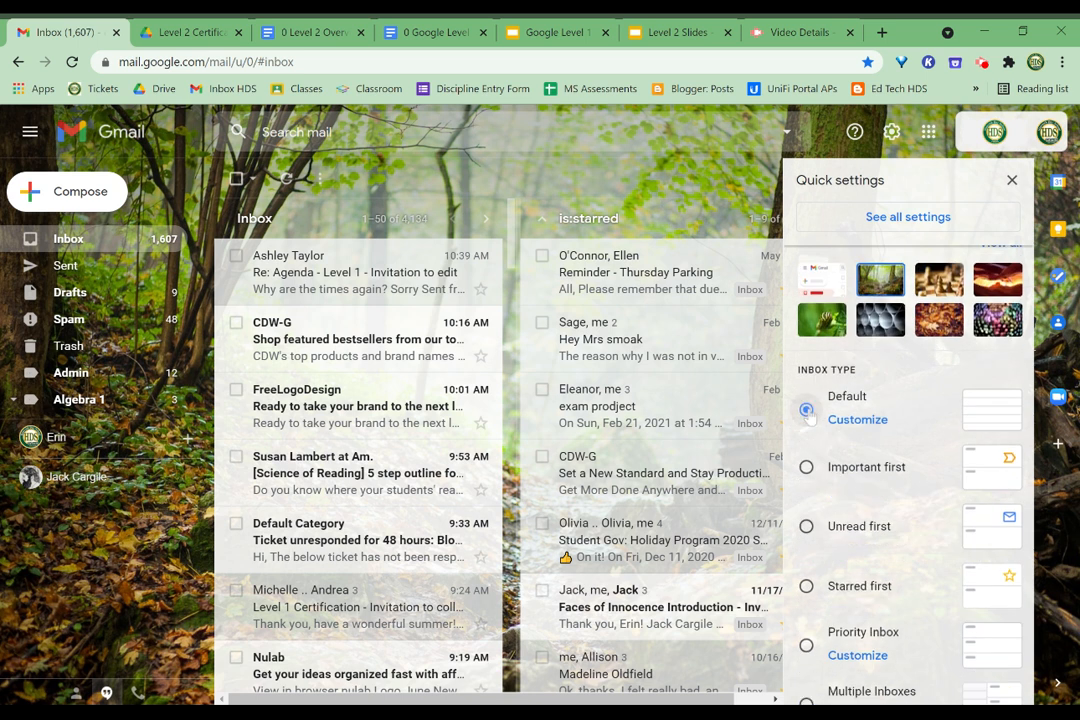
{"action": "scroll", "coordinate": [810, 415], "scroll_direction": "down", "scroll_amount": 3}
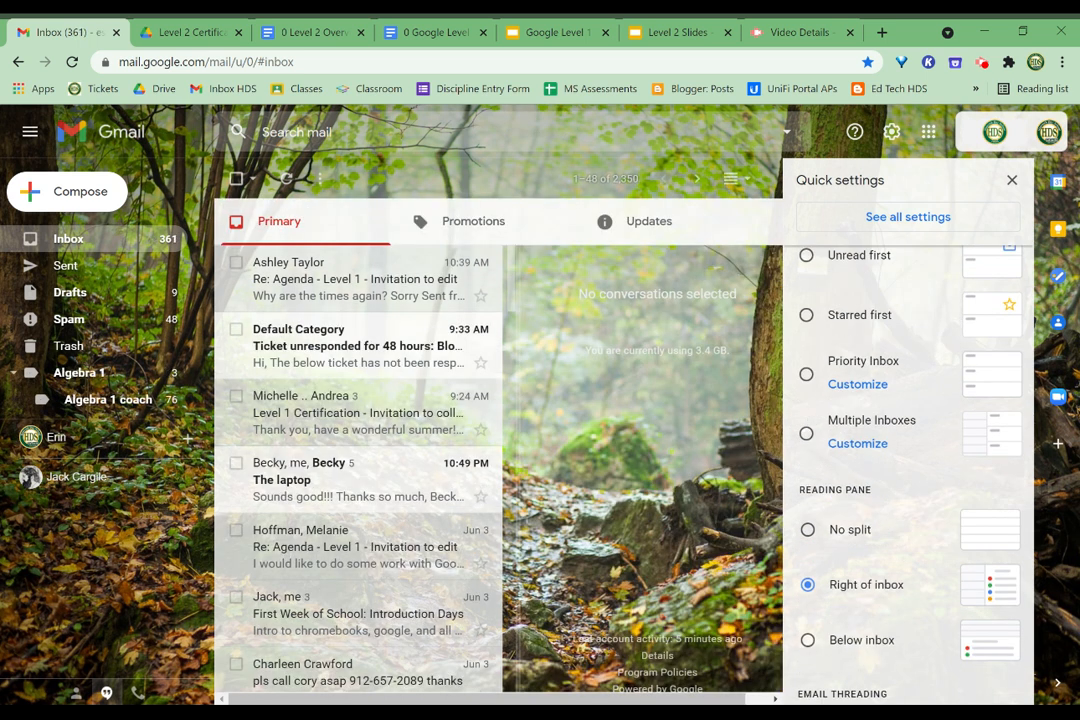
{"action": "left_click", "coordinate": [1012, 180]}
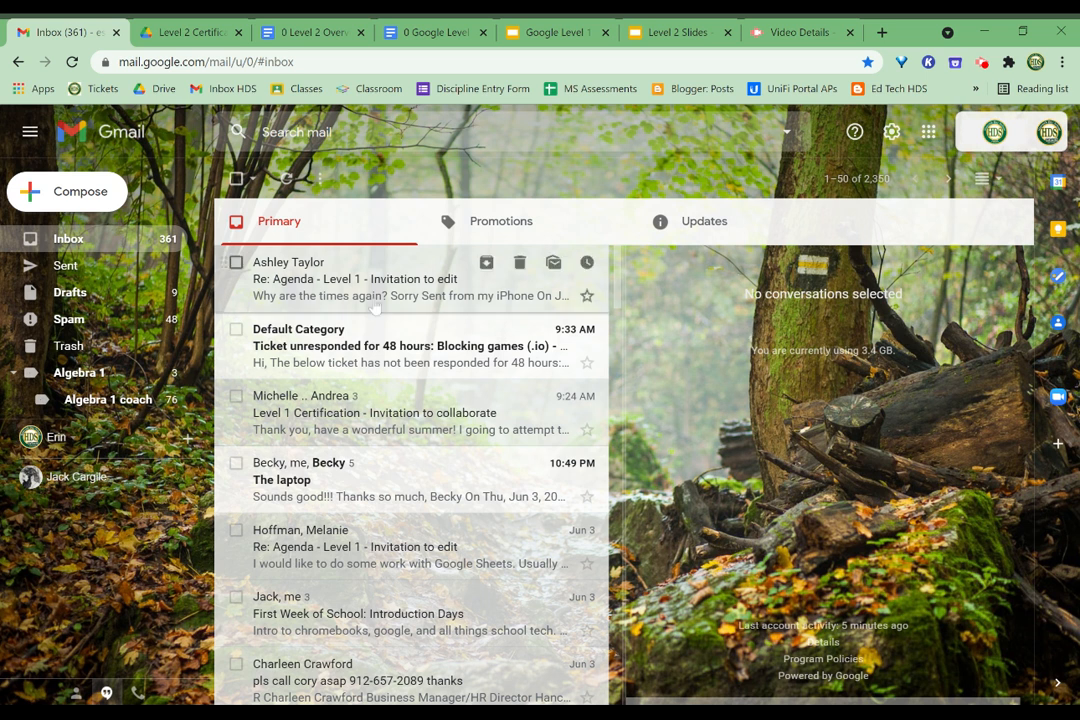
Step: Read the "Re: Agenda - Level 1 - Invitation to edit" message in the reading pane and open it in a new window
{"action": "left_click", "coordinate": [374, 265]}
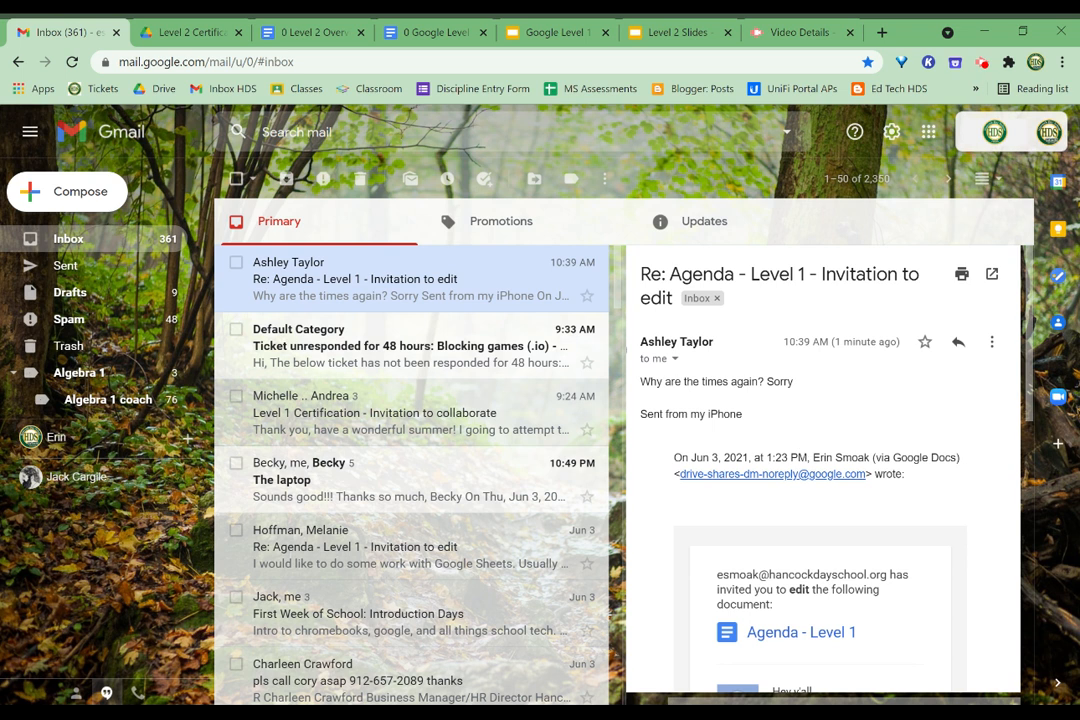
{"action": "scroll", "coordinate": [800, 452], "scroll_direction": "down", "scroll_amount": 2}
{"action": "scroll", "coordinate": [820, 470], "scroll_direction": "down", "scroll_amount": 6}
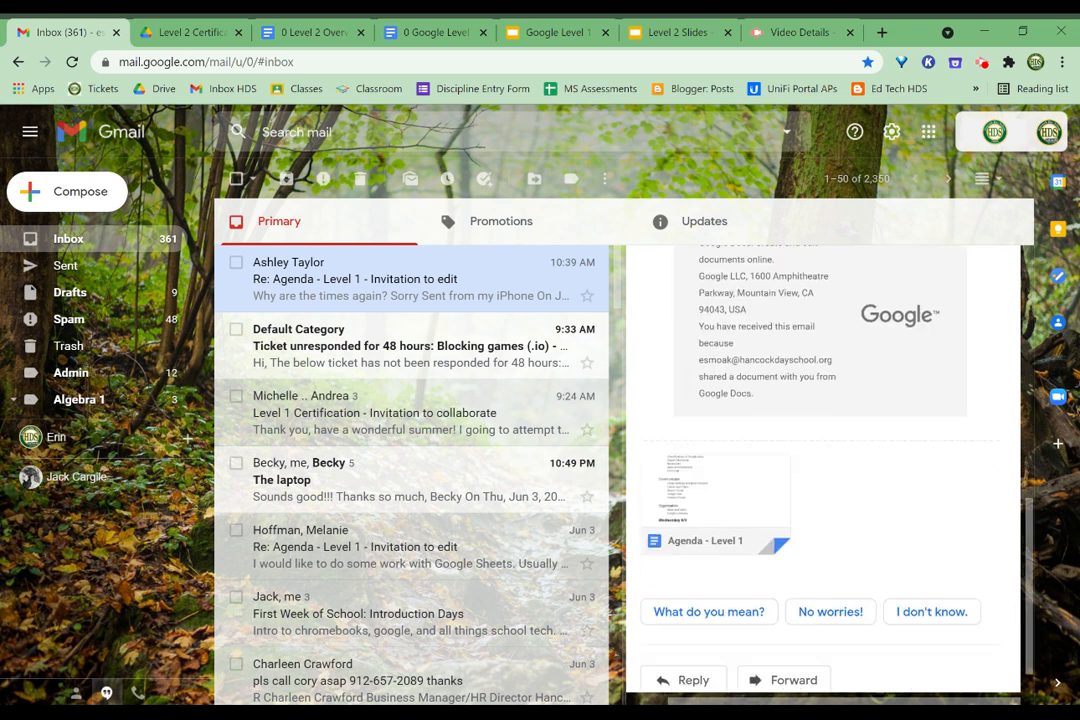
{"action": "scroll", "coordinate": [962, 322], "scroll_direction": "up", "scroll_amount": 10}
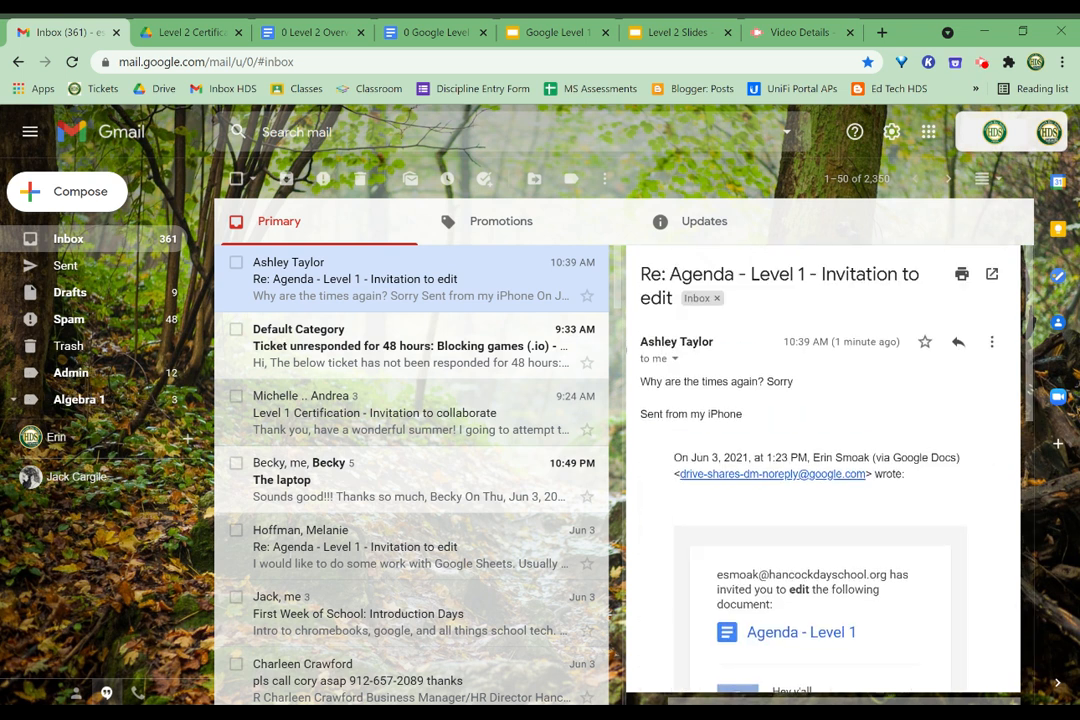
{"action": "left_click", "coordinate": [991, 279]}
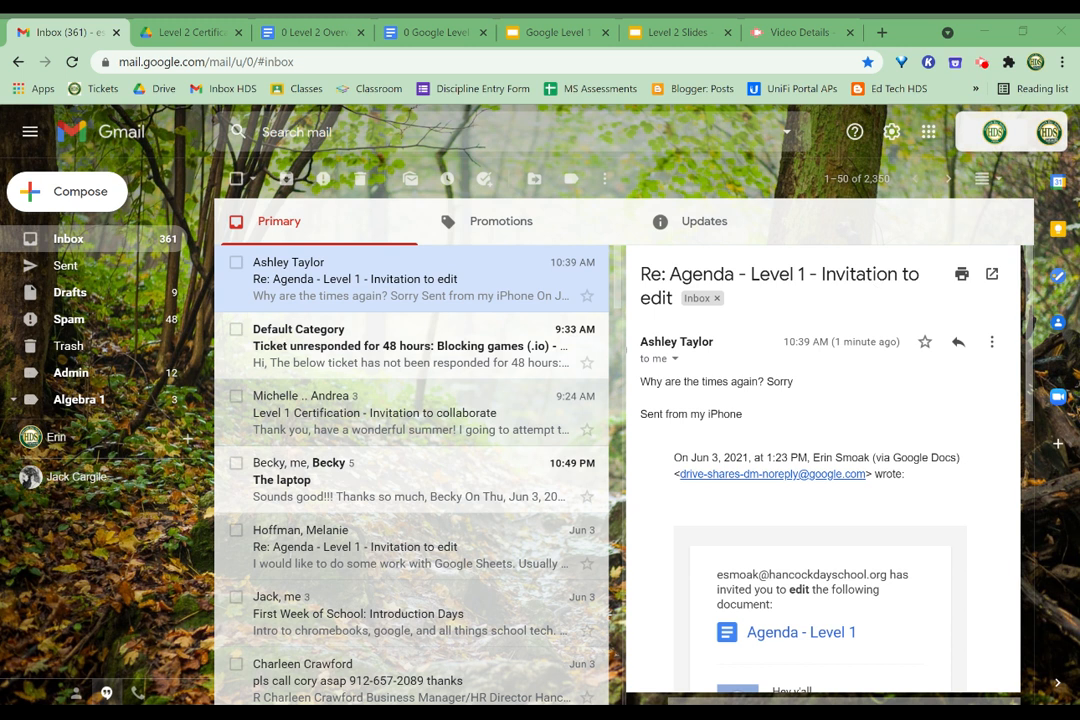
Step: Open the bookmarked Ed Tech HDS blog
{"action": "left_click", "coordinate": [888, 88]}
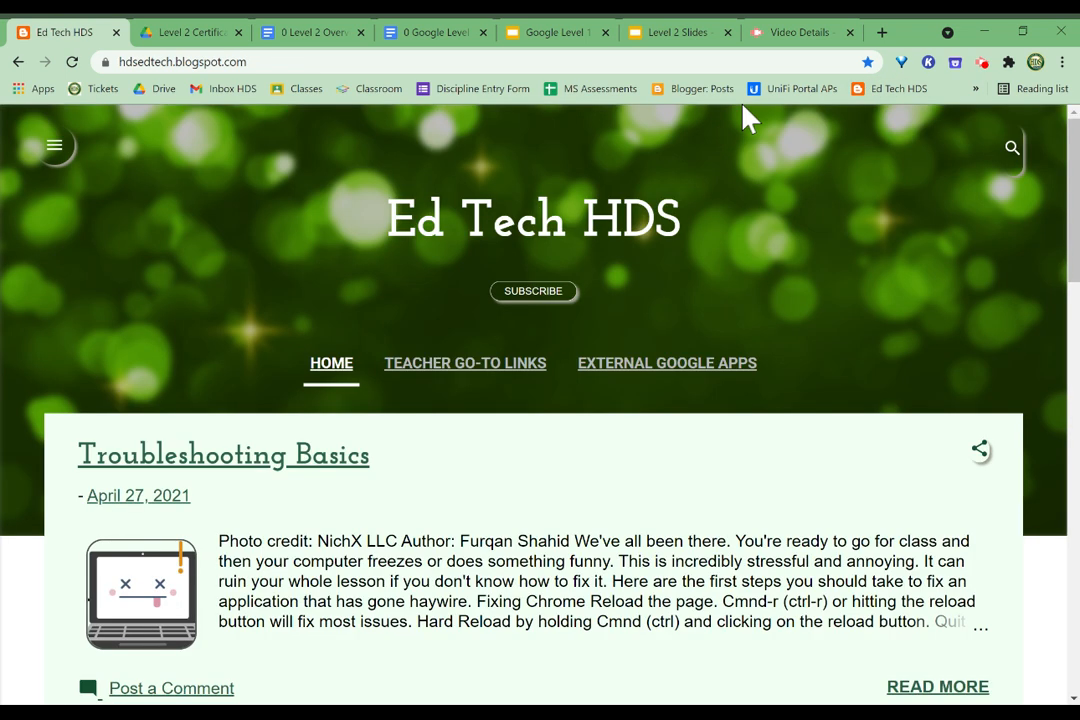